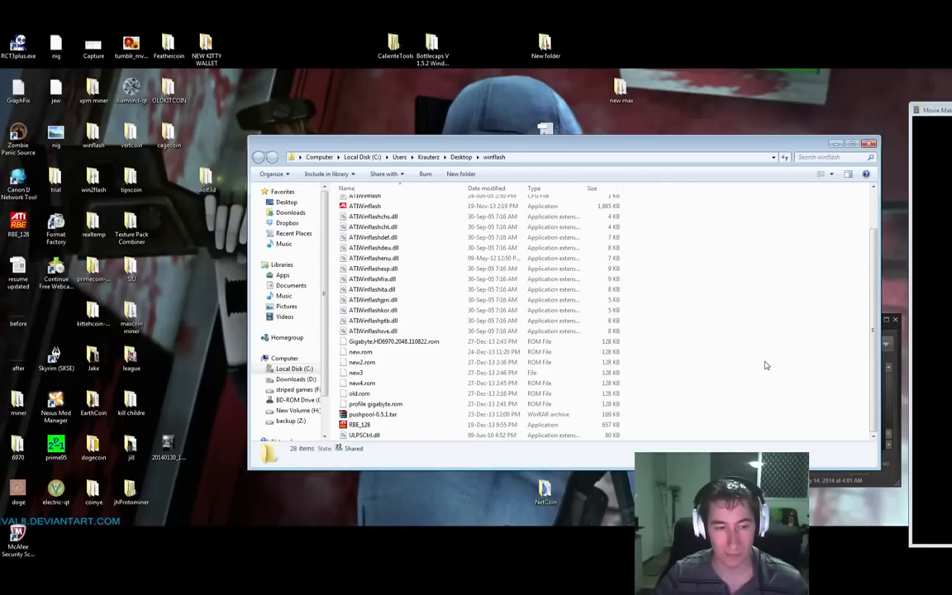
# Step: Delete the pushpool-0.5.1.tar archive from the winflash folder
pyautogui.click(419, 414)
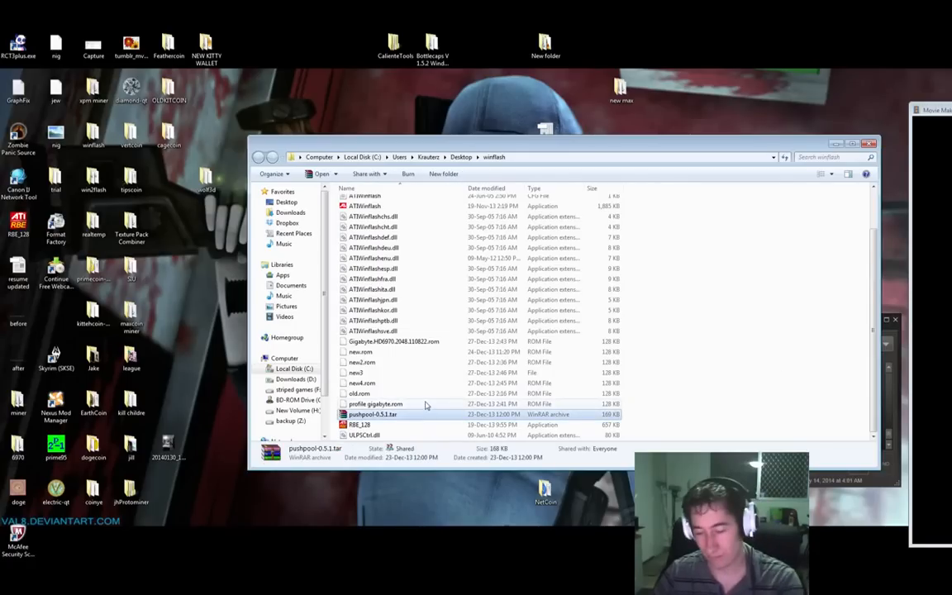
pyautogui.press('Delete')
pyautogui.press('Return')
pyautogui.click(616, 341)
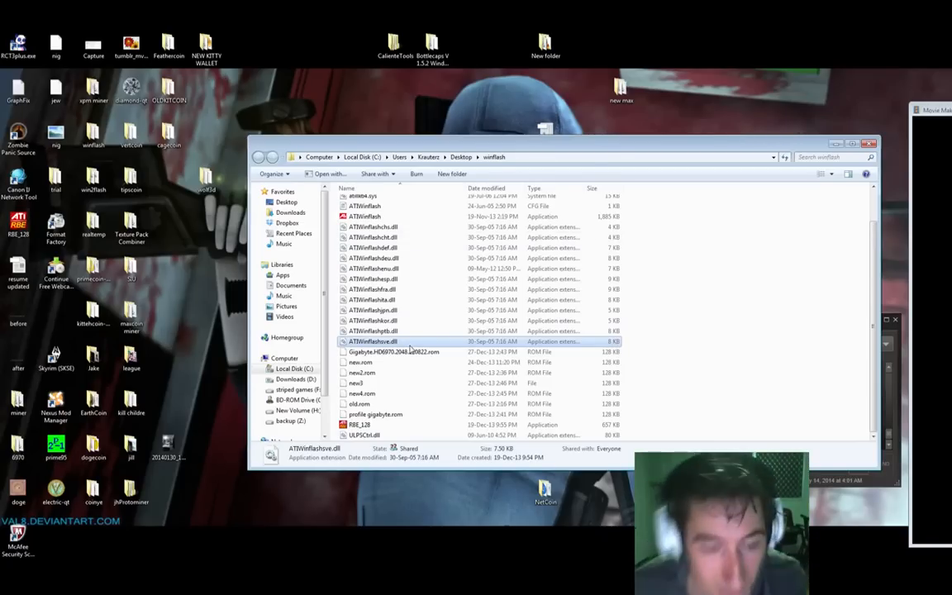
# Step: Launch ATIWinflash from the winflash folder and move its window to the right
pyautogui.click(667, 295)
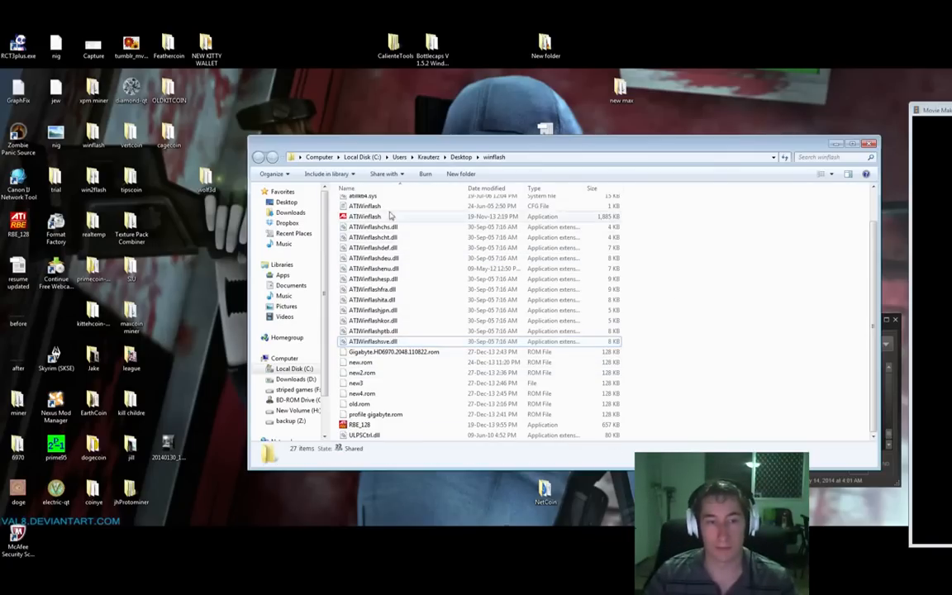
pyautogui.click(363, 217)
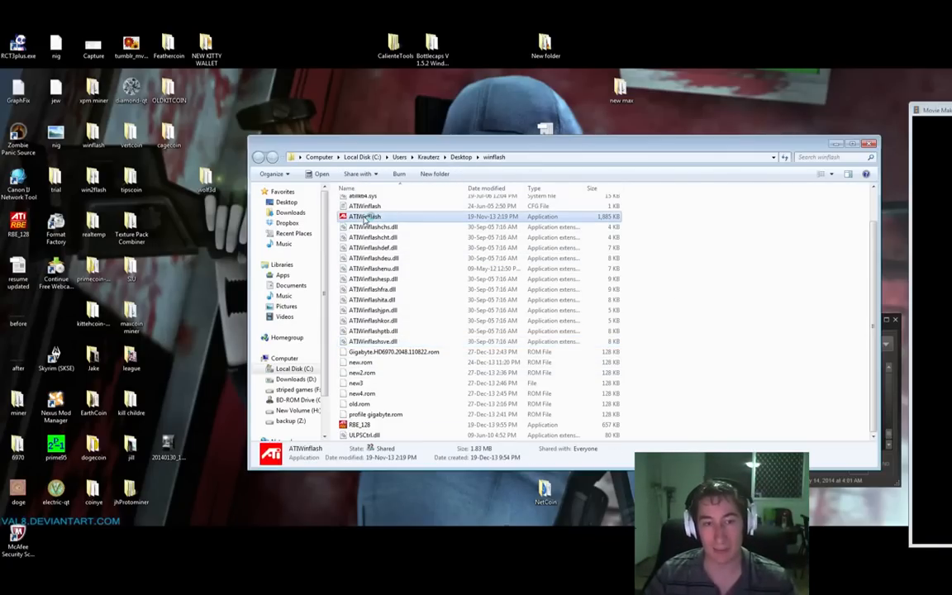
pyautogui.doubleClick(364, 217)
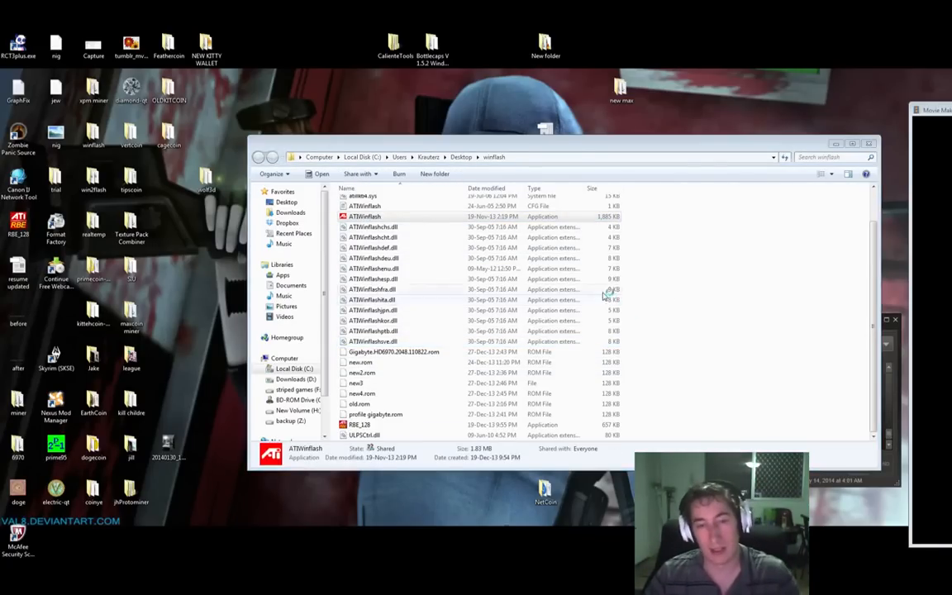
pyautogui.moveTo(483, 152); pyautogui.dragTo(726, 167)
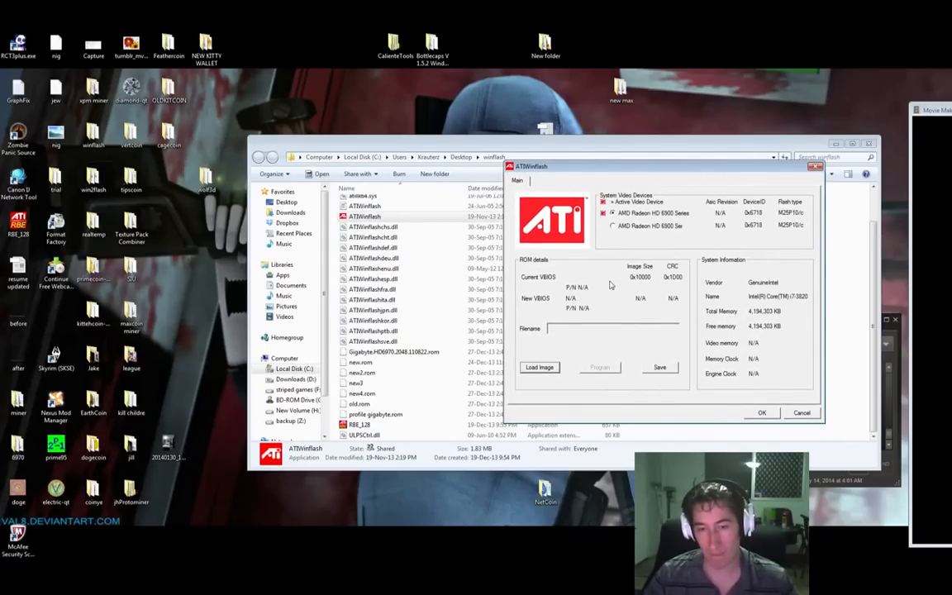
pyautogui.click(540, 368)
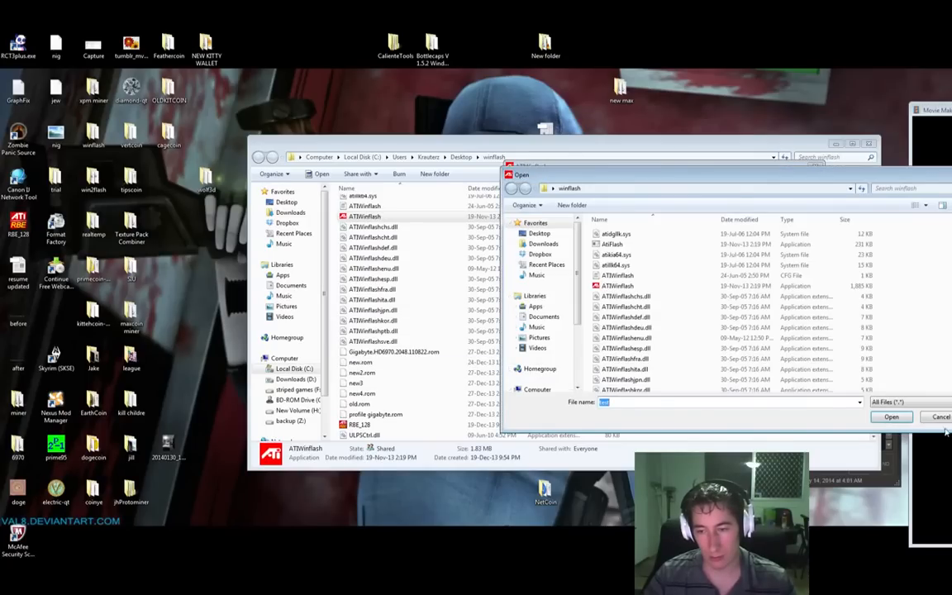
pyautogui.click(942, 419)
# Step: Save the card's current BIOS to a file named backup
pyautogui.click(660, 368)
pyautogui.moveTo(894, 176); pyautogui.dragTo(505, 182)
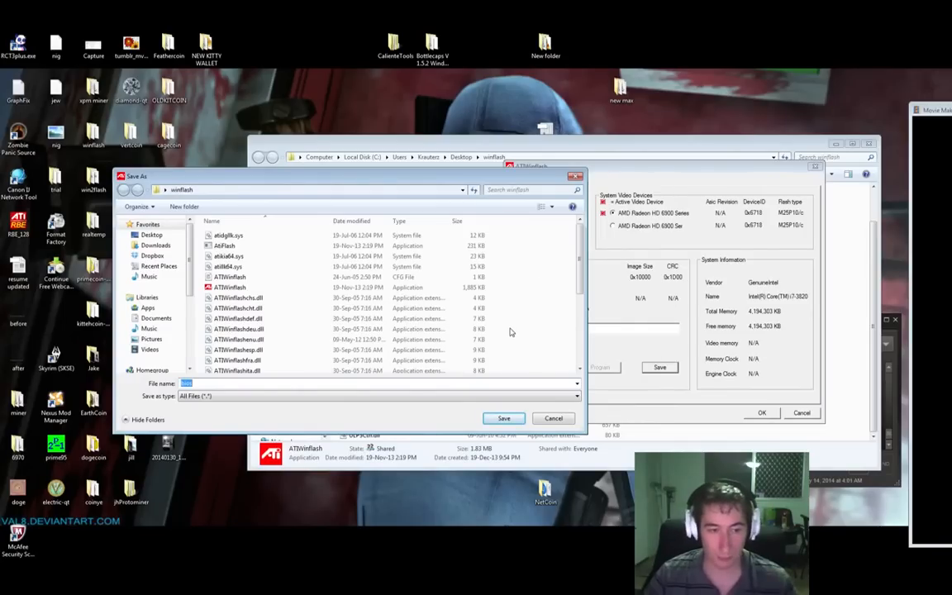
pyautogui.write('backup')
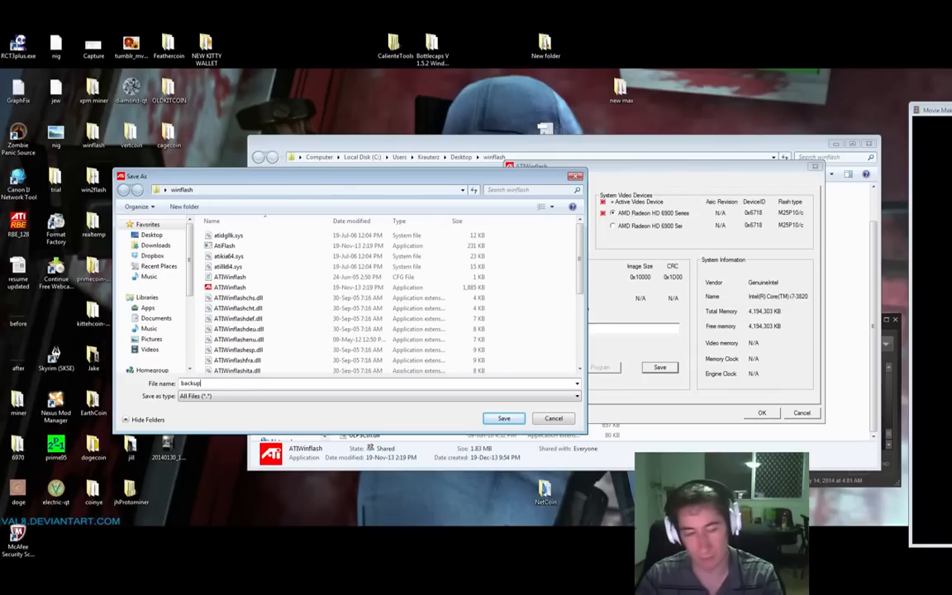
pyautogui.press('Return')
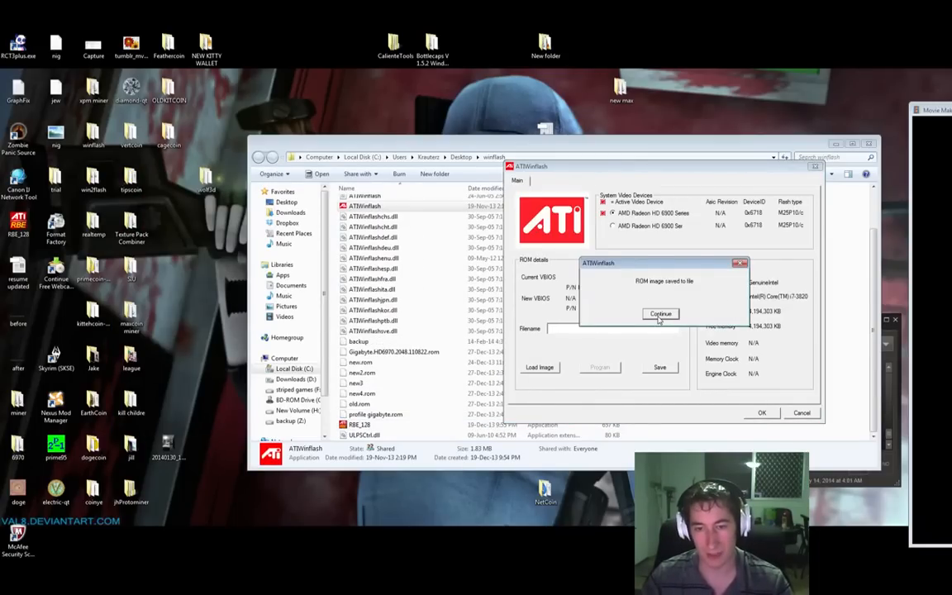
pyautogui.click(659, 316)
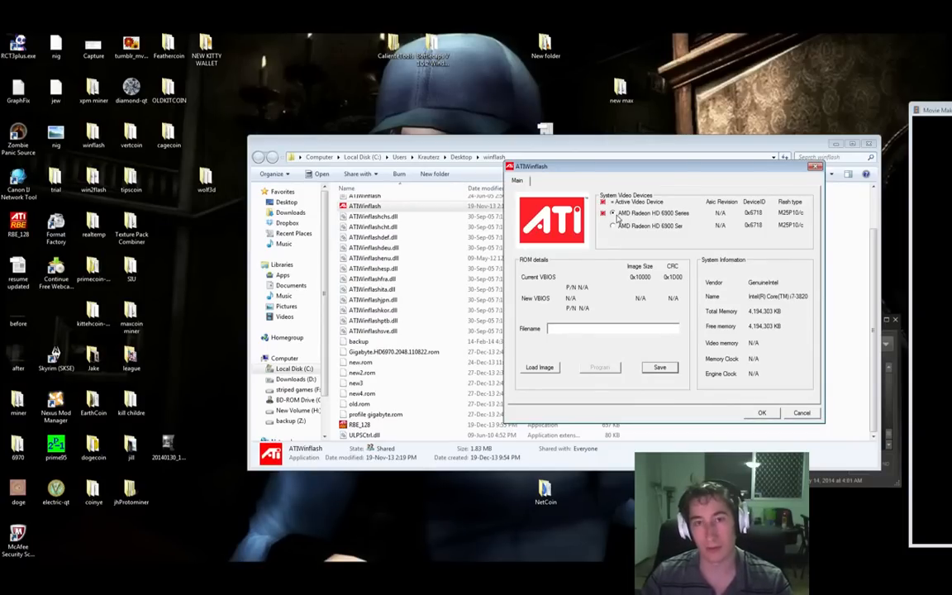
# Step: Close ATIWinflash and start the RBE_128 BIOS editor, allowing it to run
pyautogui.click(798, 413)
pyautogui.click(434, 351)
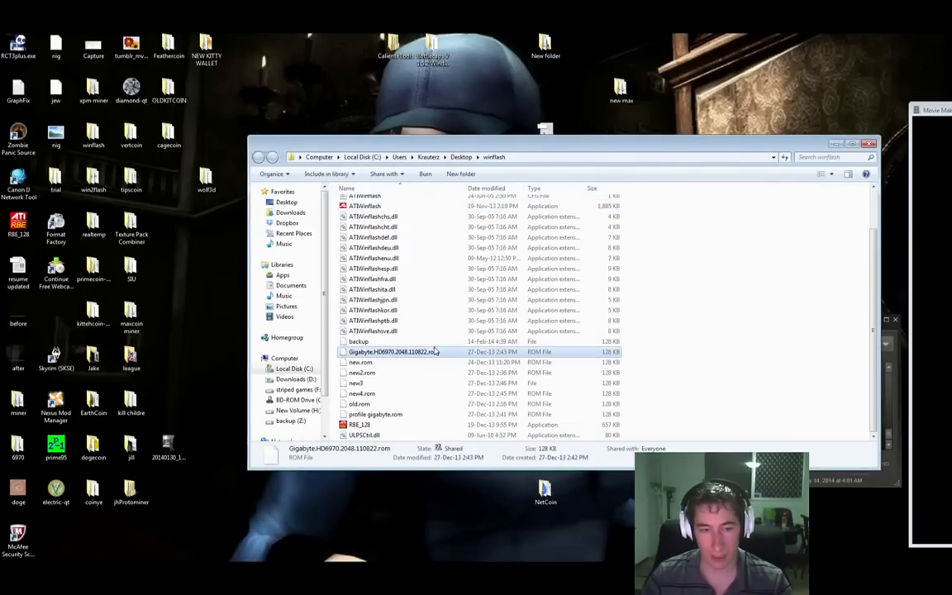
pyautogui.scroll(2, 434, 351)
pyautogui.click(424, 391)
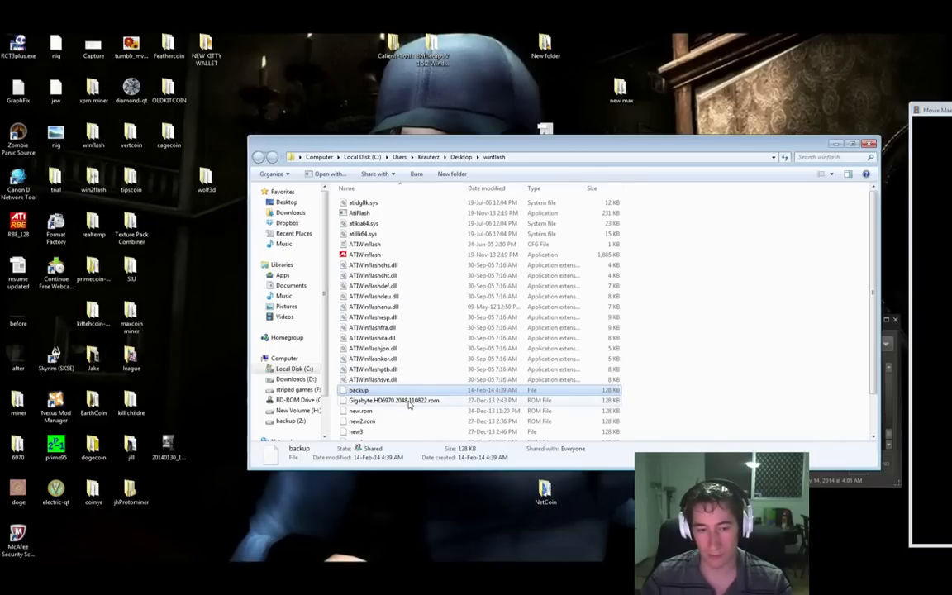
pyautogui.click(408, 401)
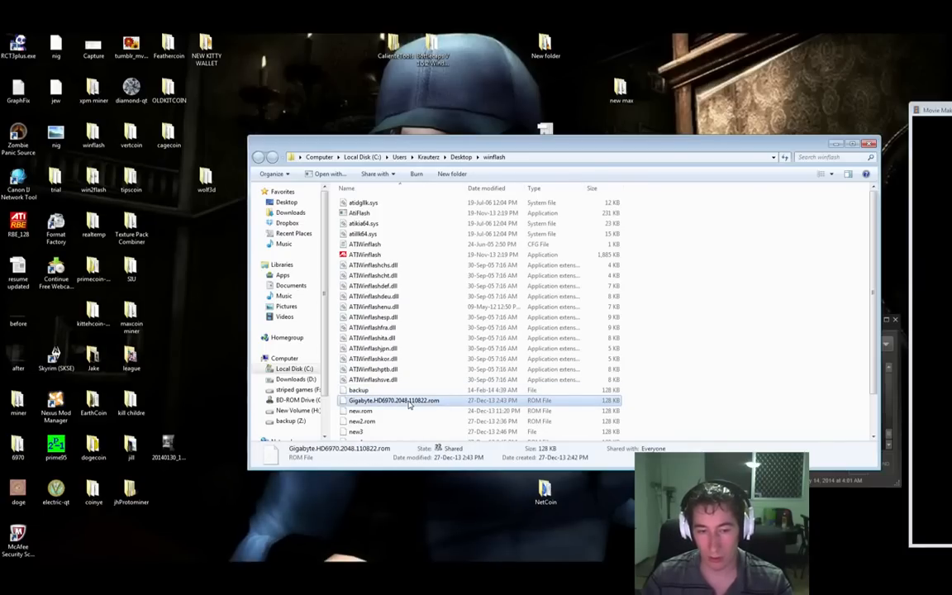
pyautogui.scroll(-2, 408, 403)
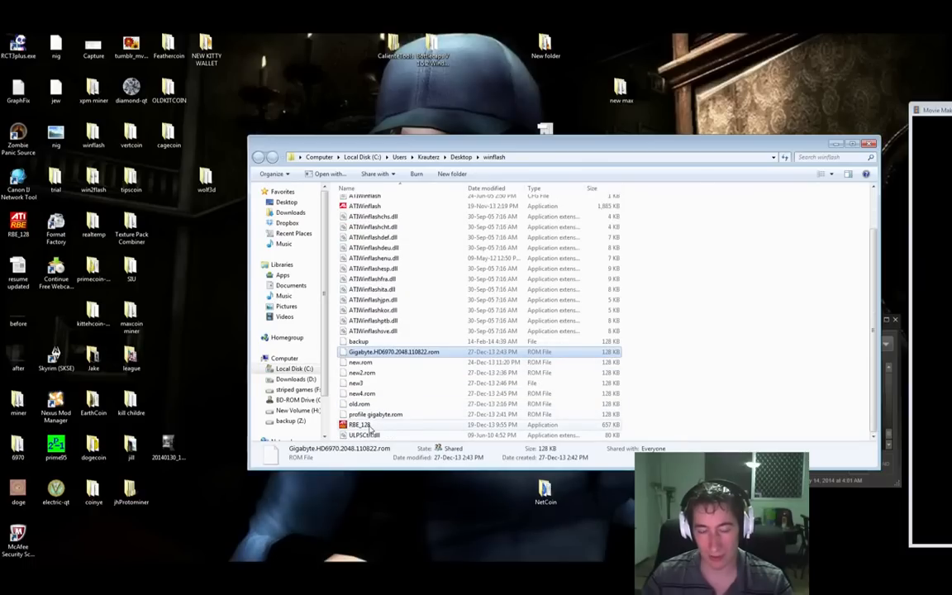
pyautogui.doubleClick(364, 425)
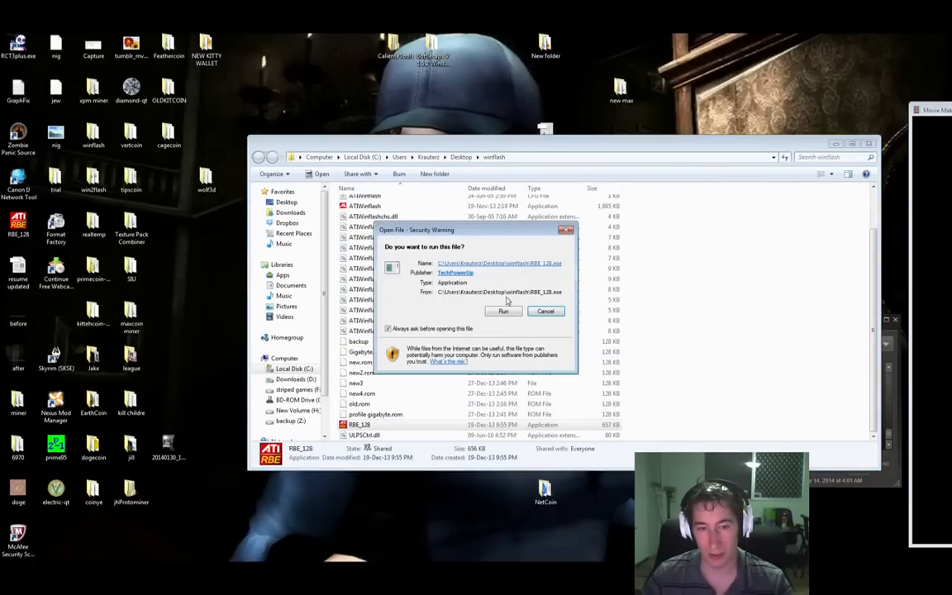
pyautogui.click(503, 312)
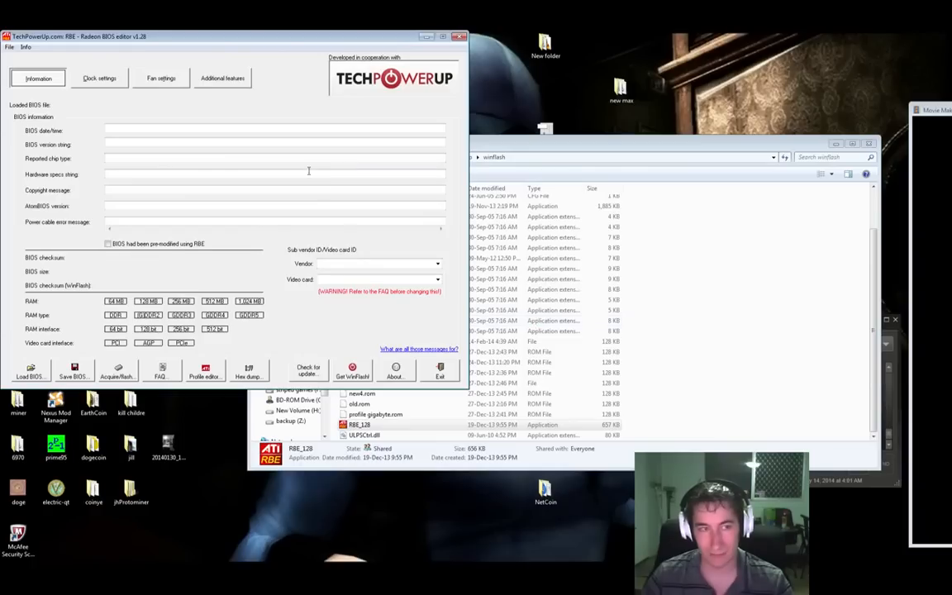
# Step: Load the backup BIOS file into the editor using the All Files filter
pyautogui.click(33, 372)
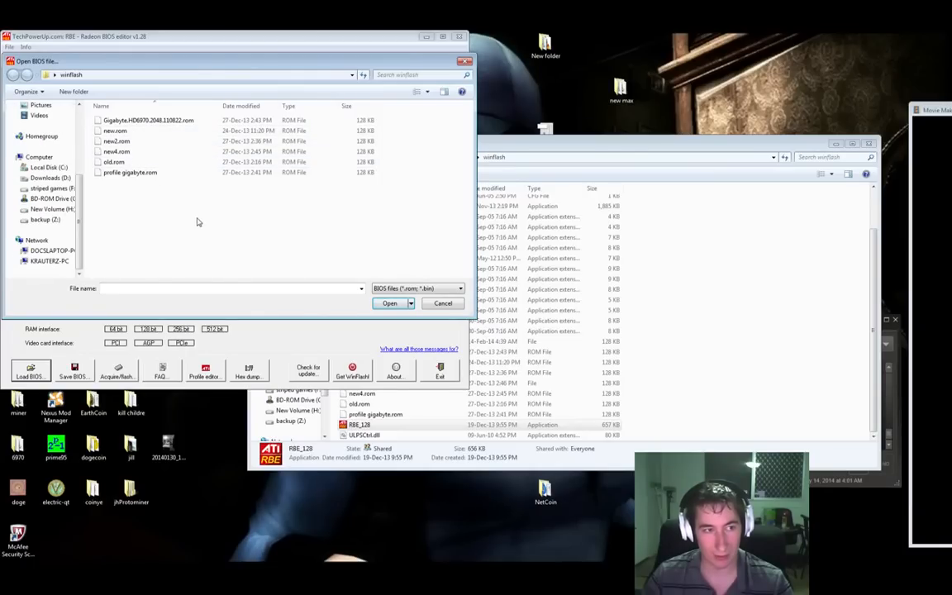
pyautogui.click(413, 288)
pyautogui.click(397, 301)
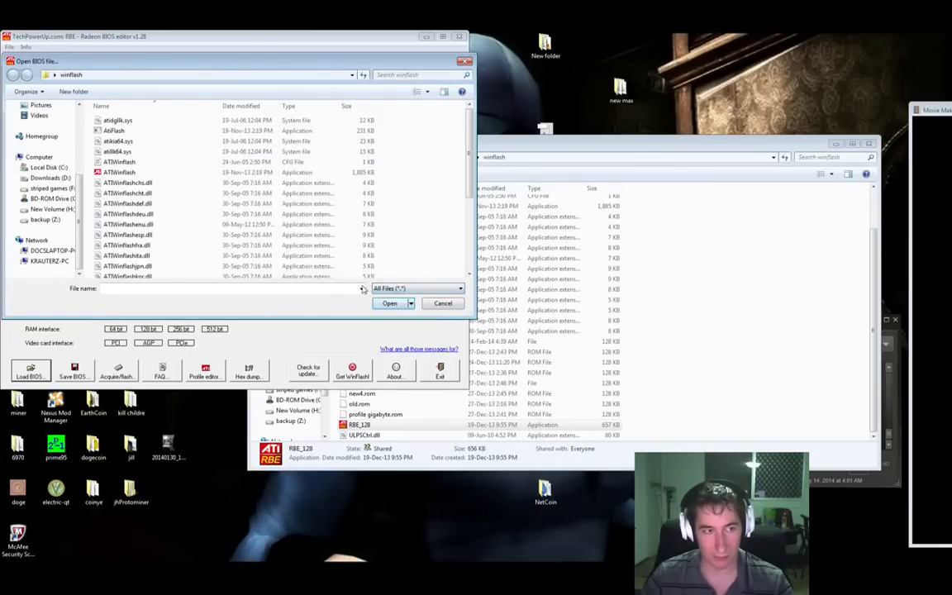
pyautogui.scroll(-4, 189, 212)
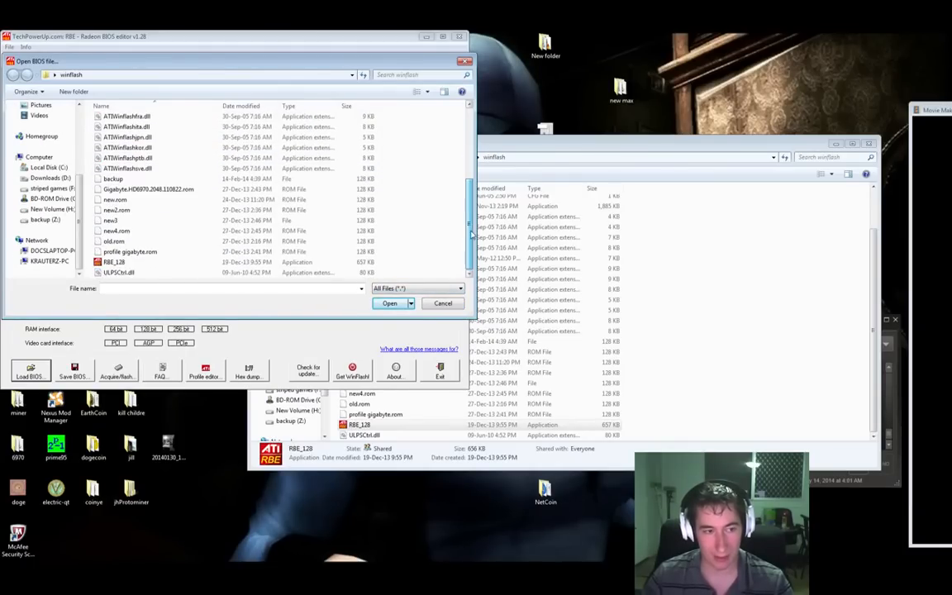
pyautogui.doubleClick(153, 189)
pyautogui.moveTo(285, 38); pyautogui.dragTo(548, 83)
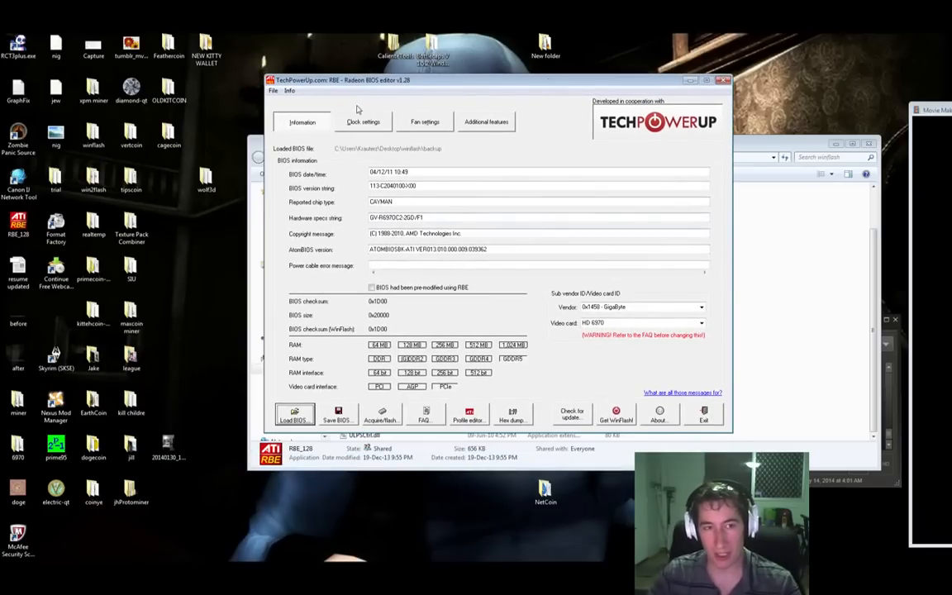
# Step: On the Clock settings tab, set Clock info 00's GPU clock to 880 MHz
pyautogui.click(367, 122)
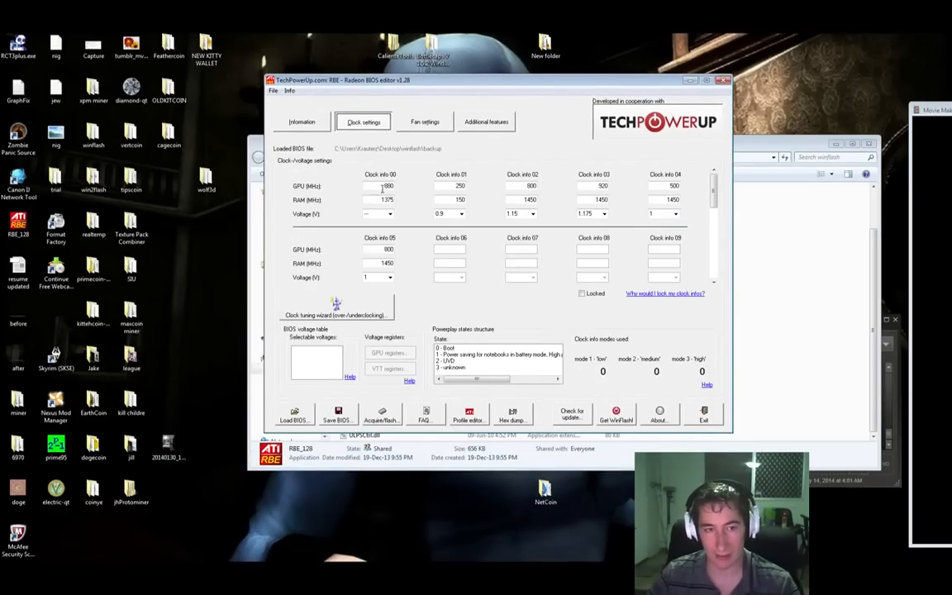
pyautogui.moveTo(378, 187); pyautogui.dragTo(394, 188)
pyautogui.write('880')
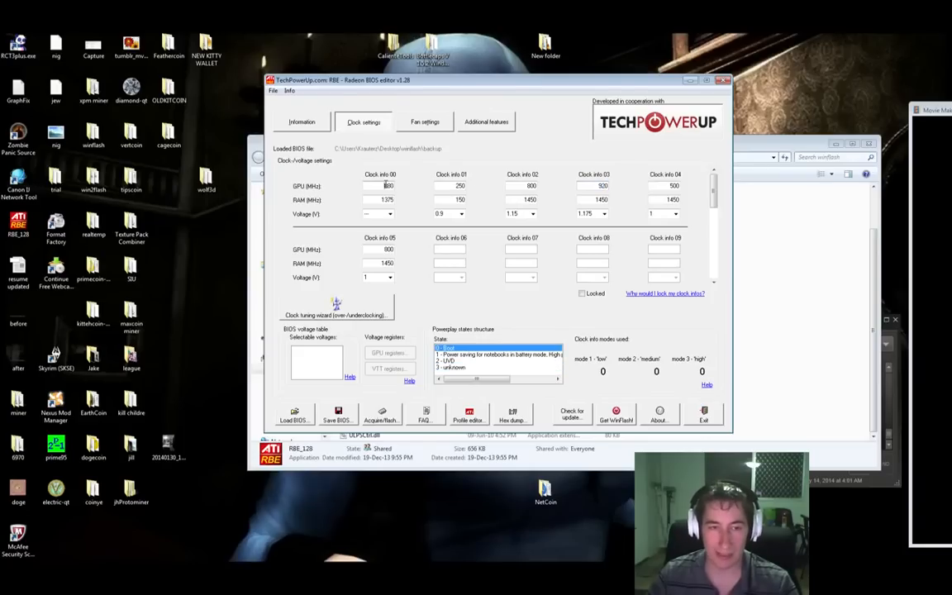
pyautogui.doubleClick(387, 185)
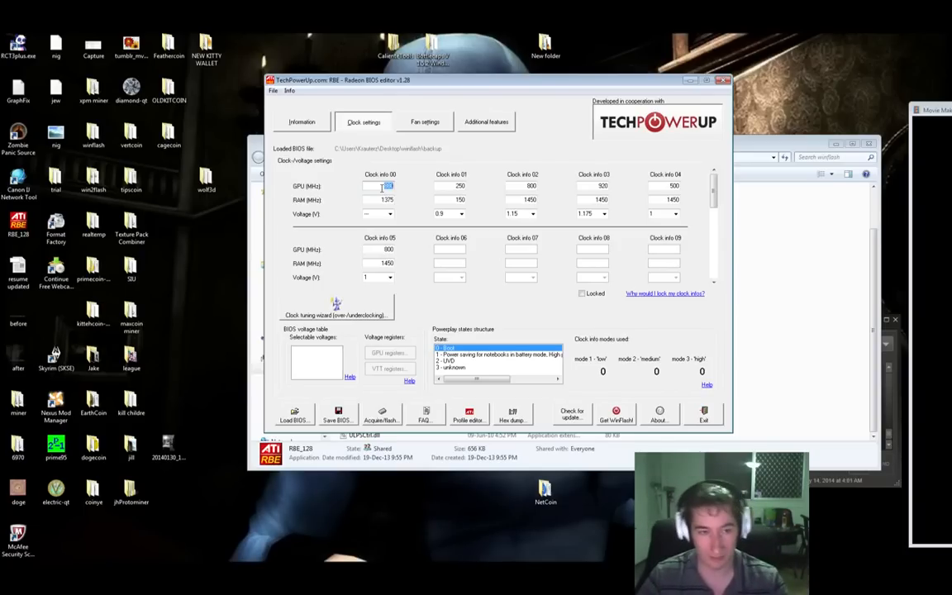
# Step: Inspect the GPU and RAM clock values of Clock info 01 through 04
pyautogui.click(447, 187)
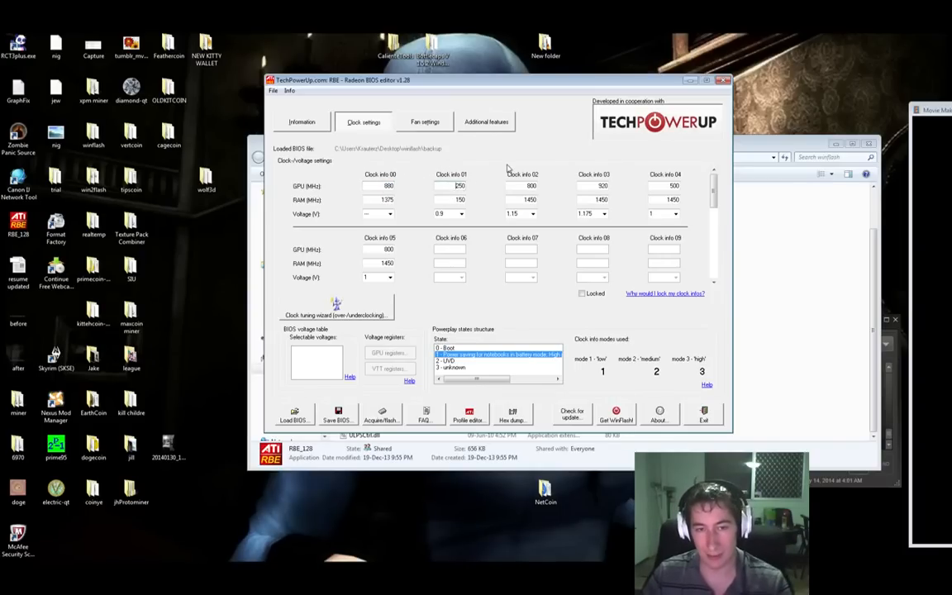
pyautogui.doubleClick(460, 186)
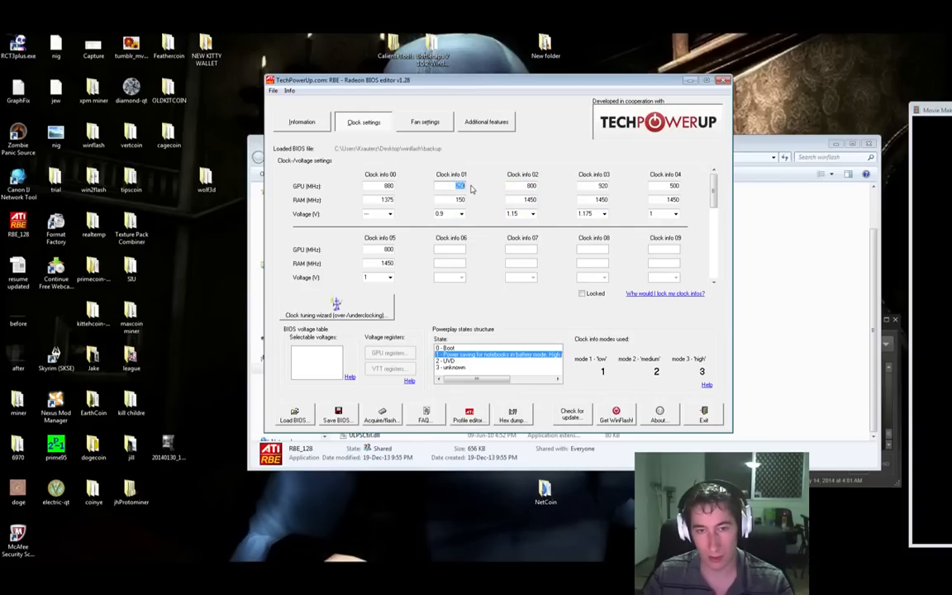
pyautogui.doubleClick(530, 186)
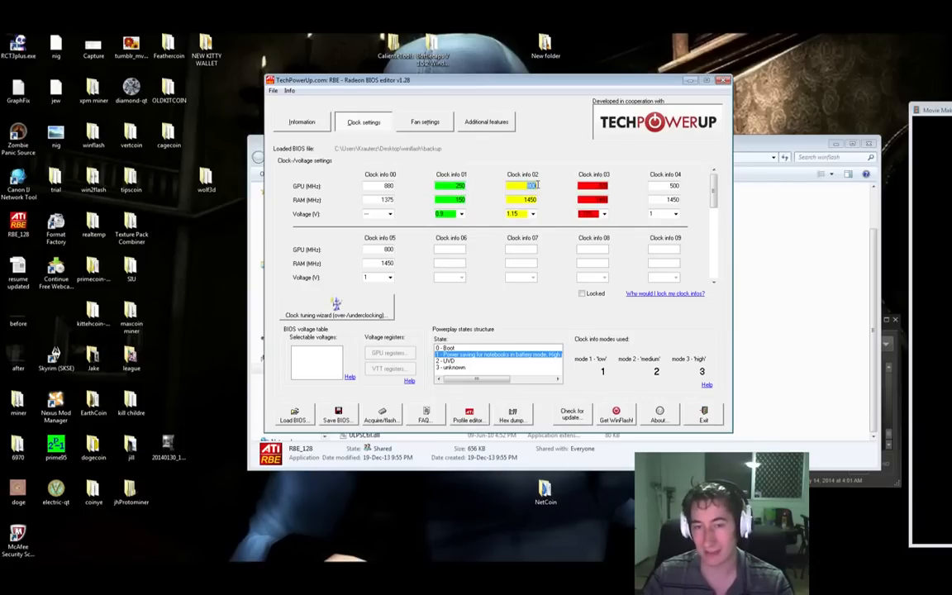
pyautogui.doubleClick(604, 186)
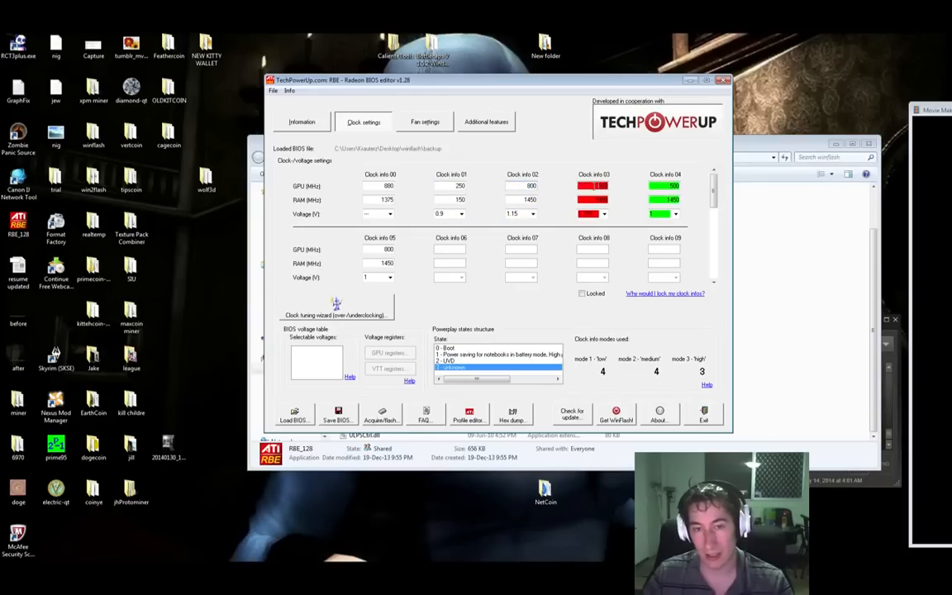
pyautogui.doubleClick(602, 200)
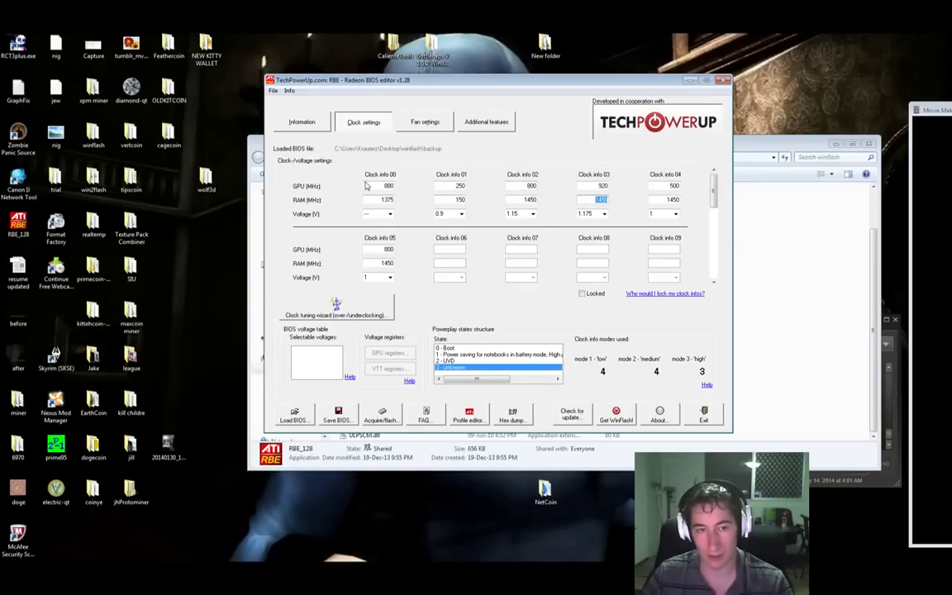
pyautogui.doubleClick(384, 186)
pyautogui.click(661, 185)
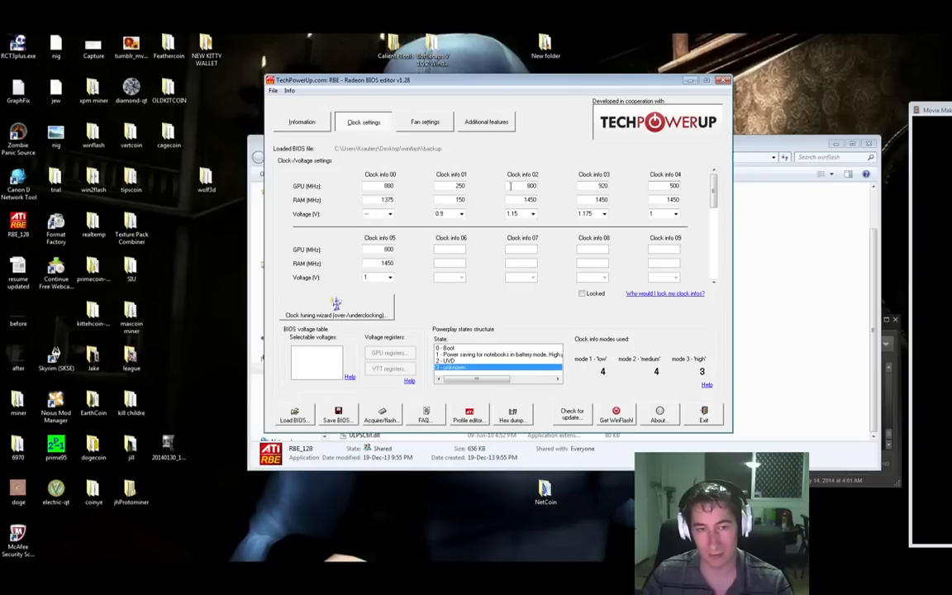
pyautogui.click(383, 186)
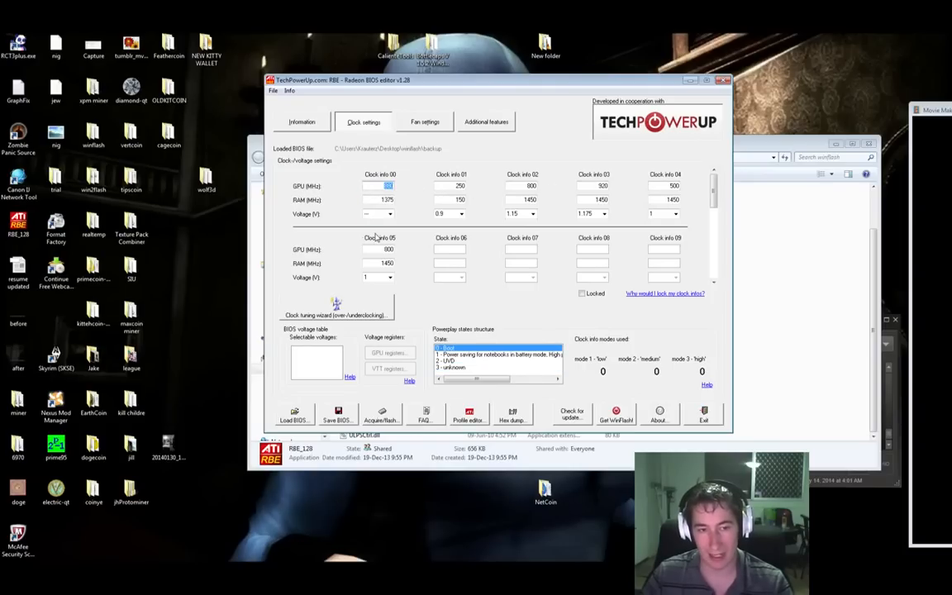
pyautogui.click(384, 263)
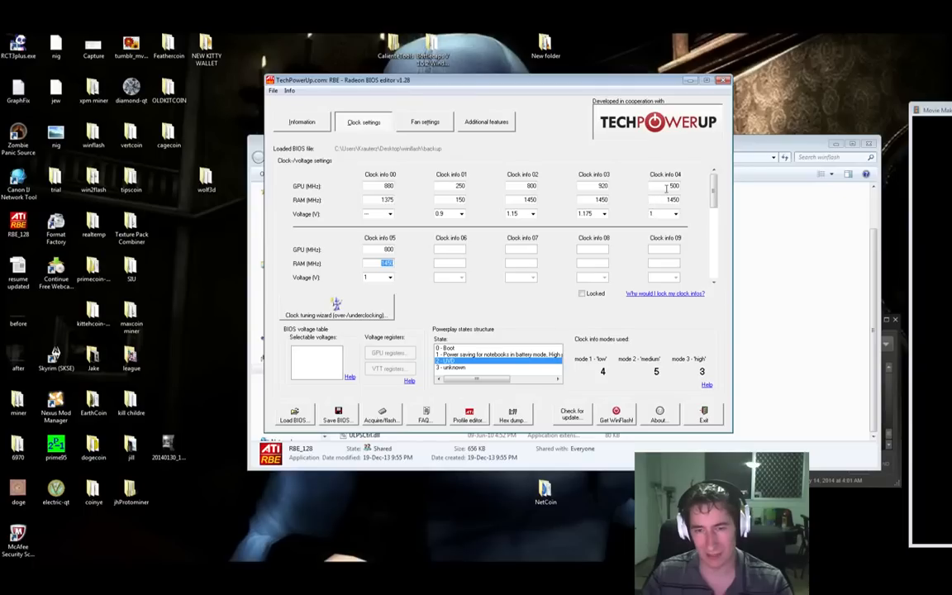
pyautogui.moveTo(667, 186); pyautogui.dragTo(695, 184)
pyautogui.click(589, 197)
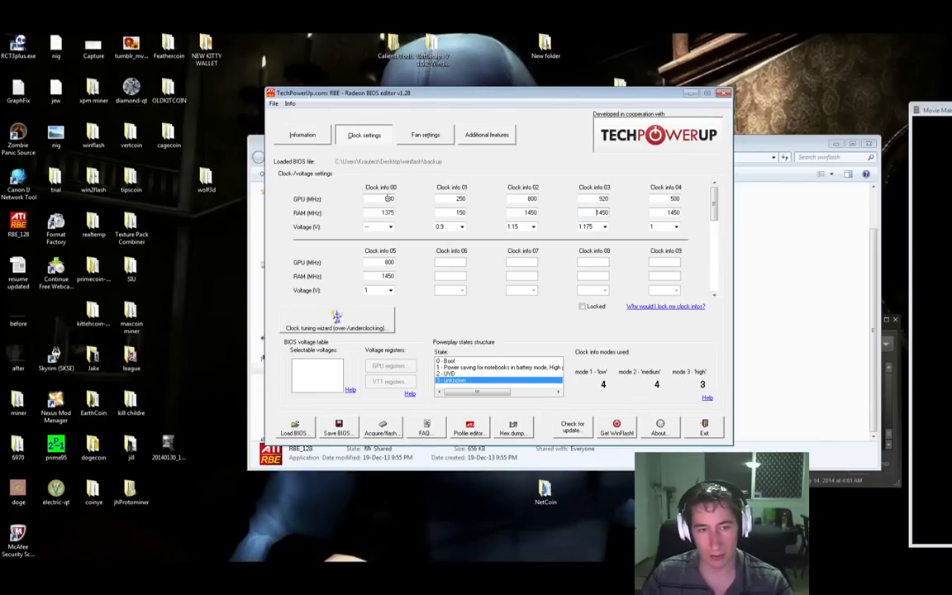
pyautogui.click(451, 199)
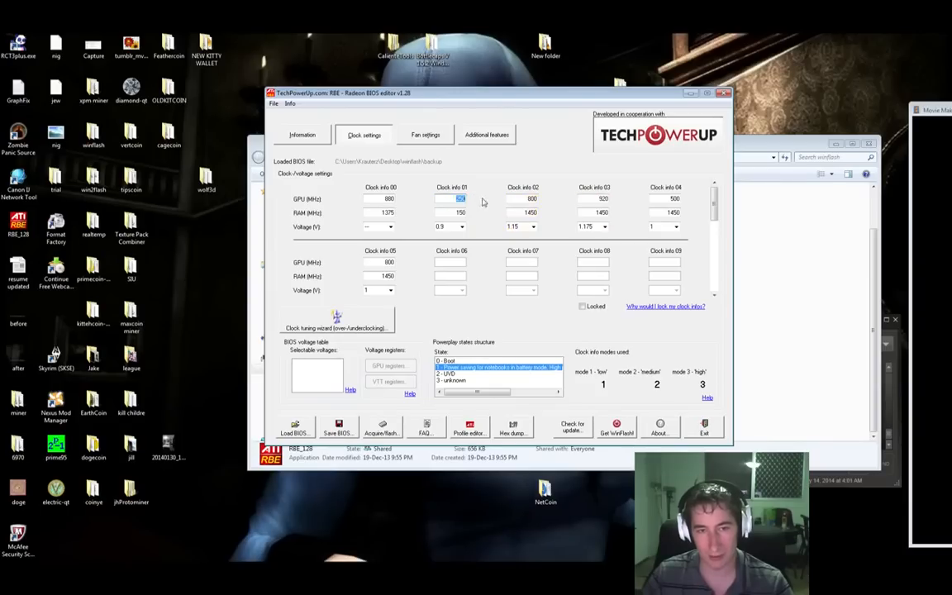
pyautogui.click(529, 198)
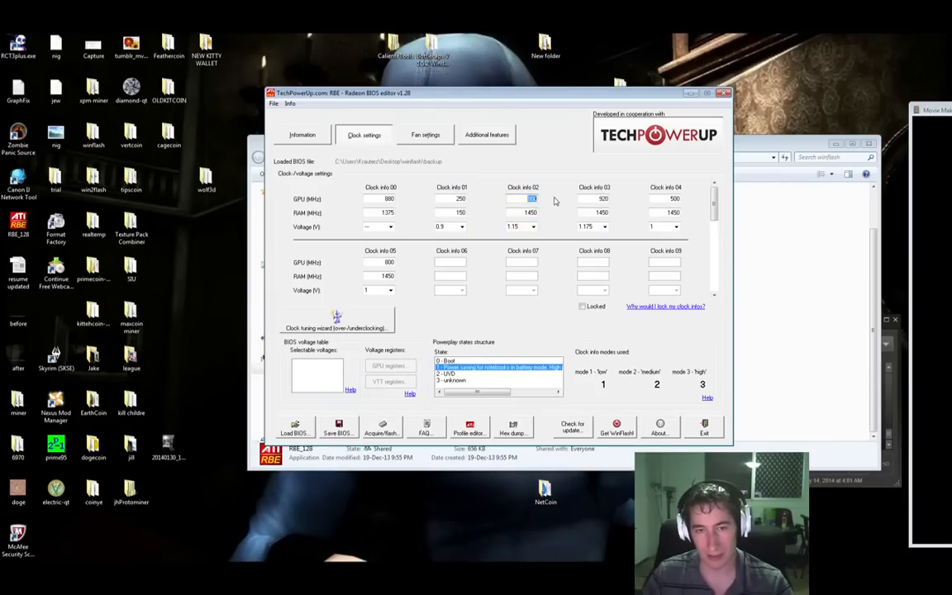
pyautogui.click(596, 199)
pyautogui.moveTo(622, 188); pyautogui.dragTo(607, 187)
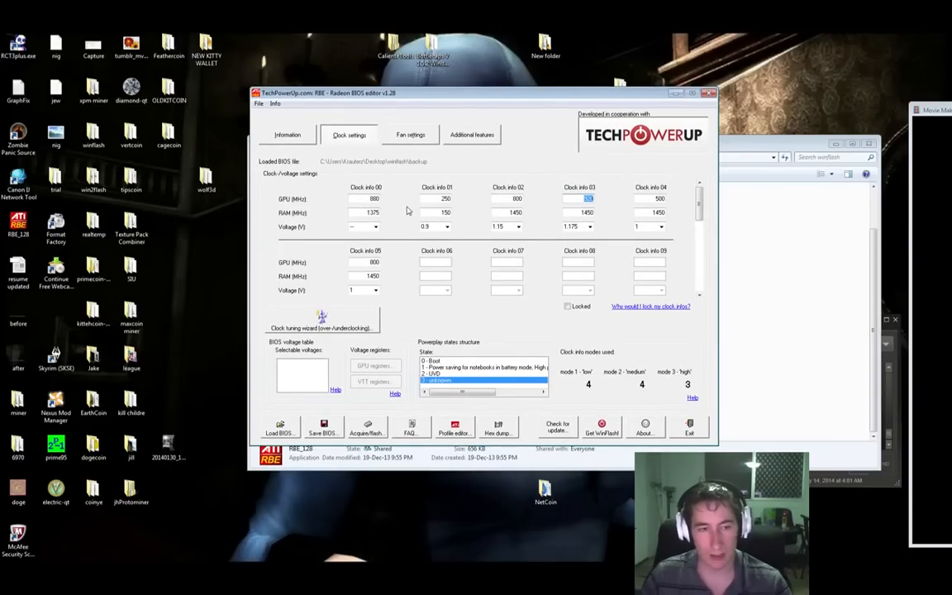
pyautogui.click(589, 227)
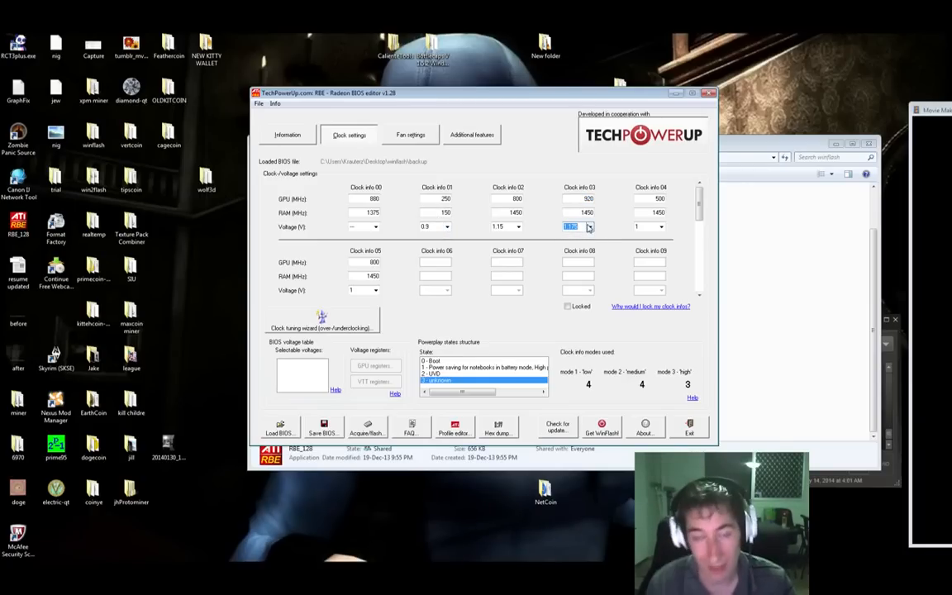
pyautogui.click(589, 227)
pyautogui.click(589, 228)
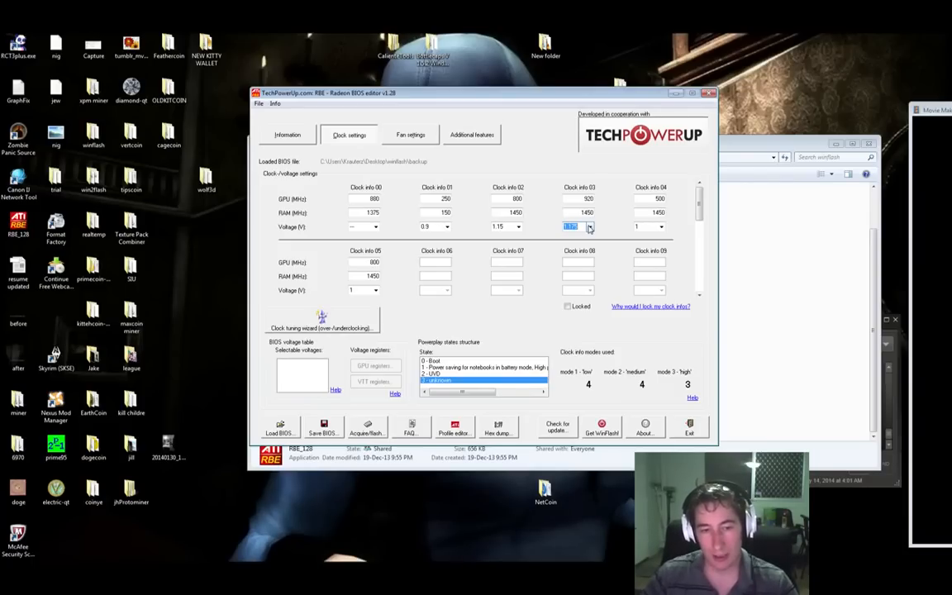
# Step: Adjust the fan curve to start ramping later and reach maximum at a lower temperature
pyautogui.click(410, 135)
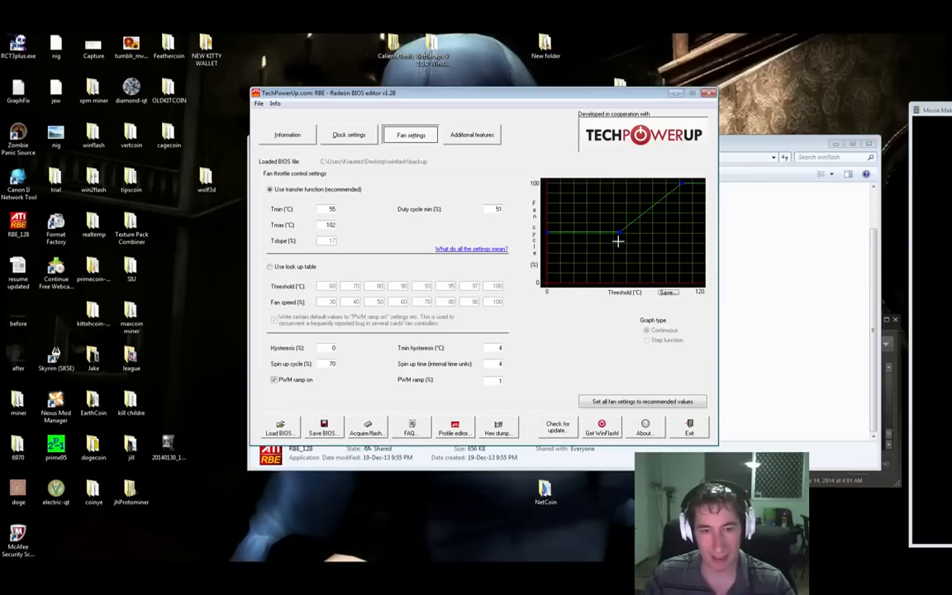
pyautogui.moveTo(620, 233)
pyautogui.moveTo(620, 233)
pyautogui.mouseDown()
pyautogui.moveTo(615, 208)
pyautogui.moveTo(613, 235)
pyautogui.moveTo(615, 212)
pyautogui.moveTo(627, 216)
pyautogui.mouseUp()
pyautogui.moveTo(683, 183); pyautogui.dragTo(657, 182)
pyautogui.moveTo(628, 216); pyautogui.dragTo(642, 232)
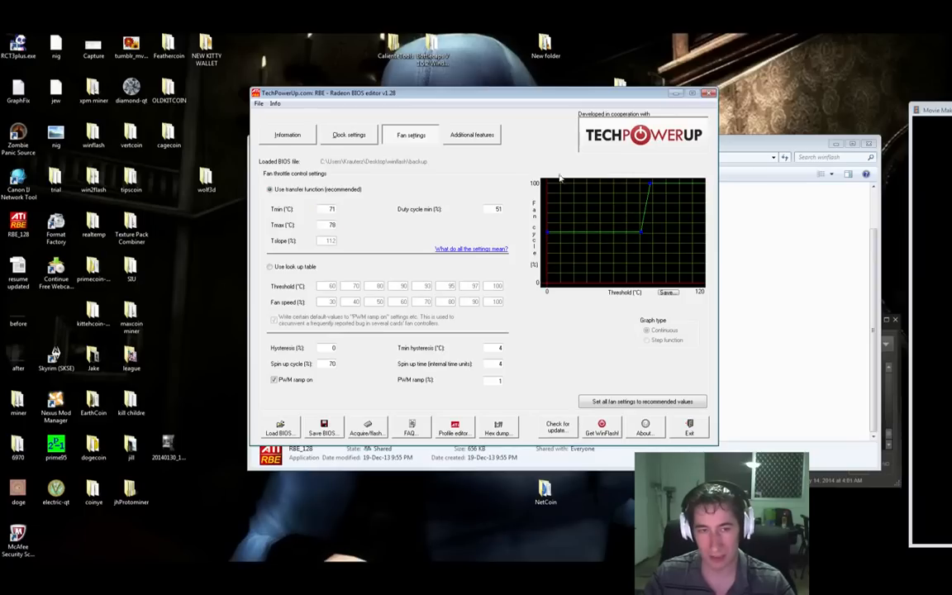
# Step: Review the Additional features, Clock and Information tabs, then open the Save BIOS dialog
pyautogui.click(478, 138)
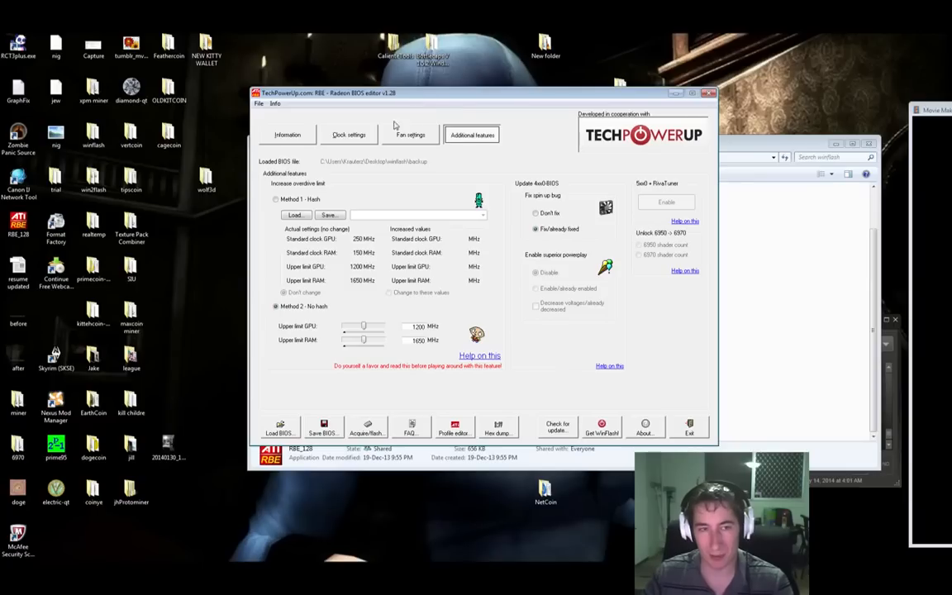
pyautogui.click(341, 135)
pyautogui.click(276, 136)
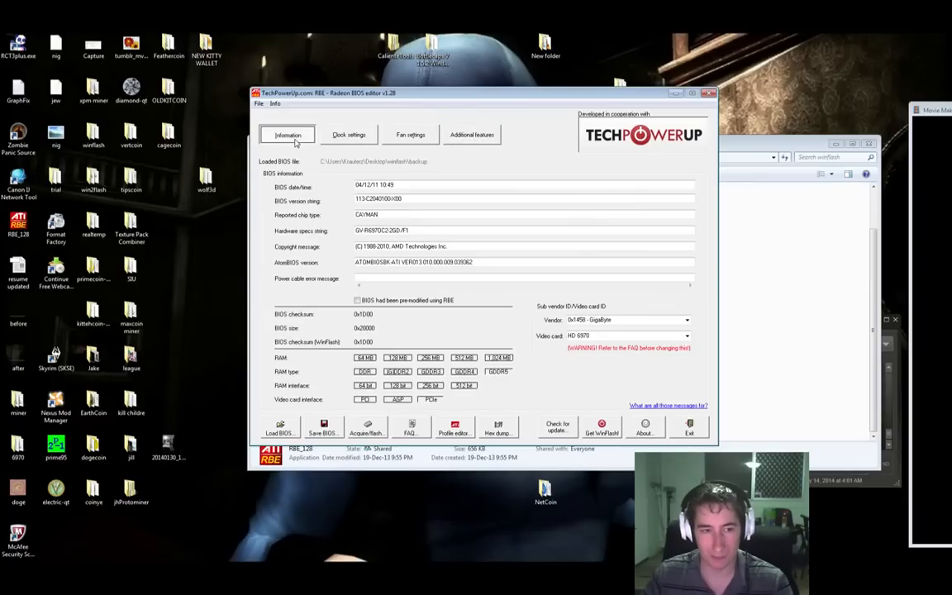
pyautogui.click(326, 433)
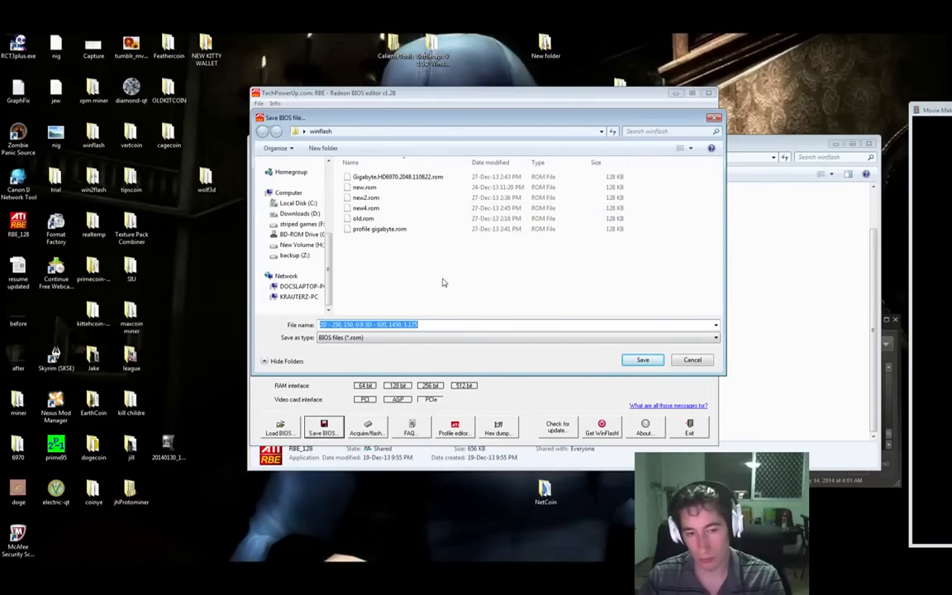
# Step: Save the edited BIOS as a new file named newedited
pyautogui.write('newedited')
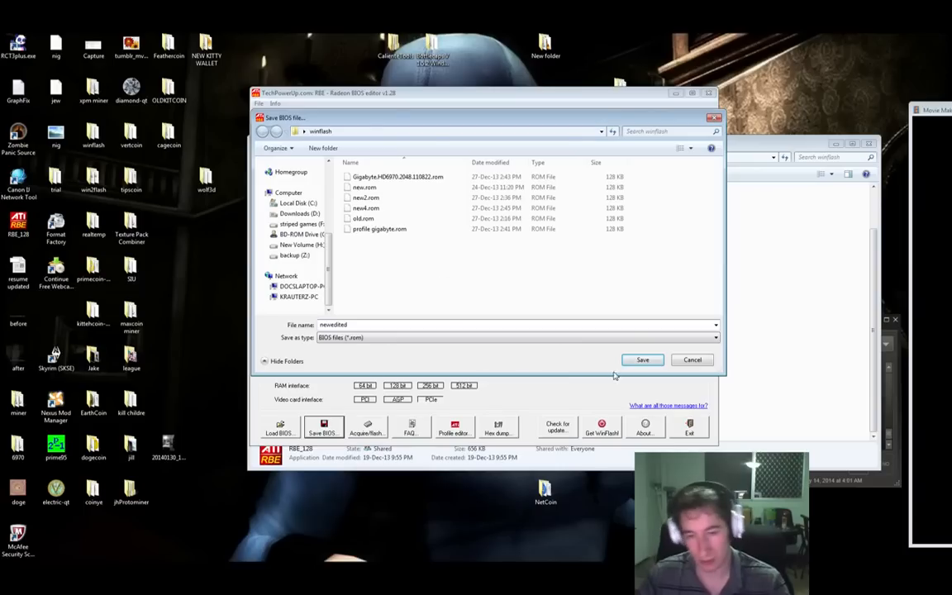
pyautogui.click(642, 359)
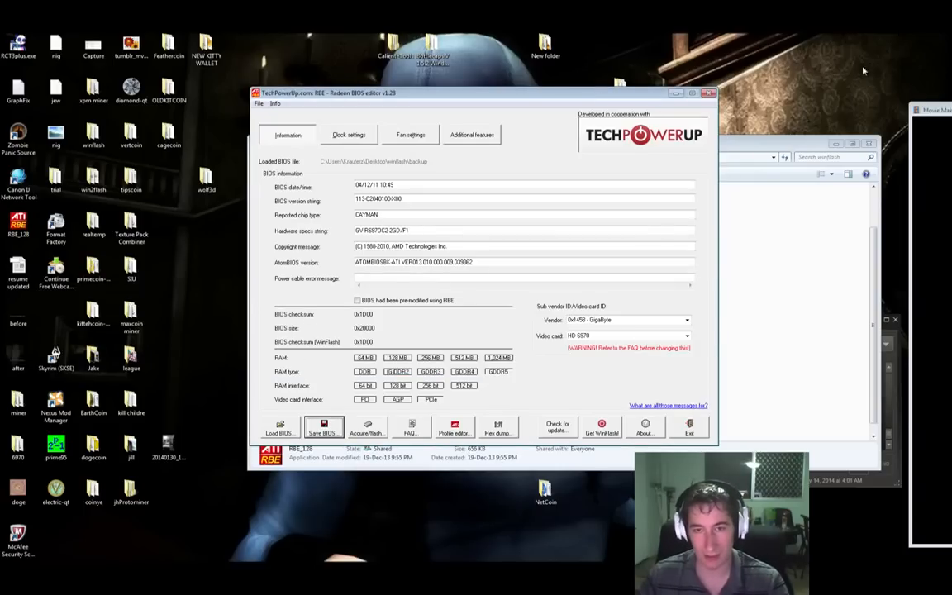
# Step: Close RBE, launch ATIWinflash and load the newedited BIOS image
pyautogui.click(708, 94)
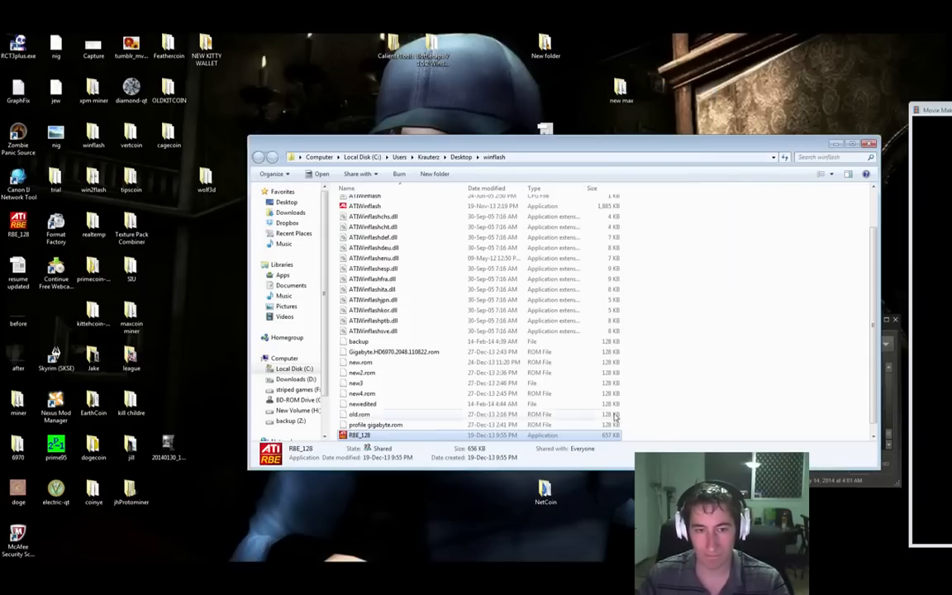
pyautogui.click(559, 337)
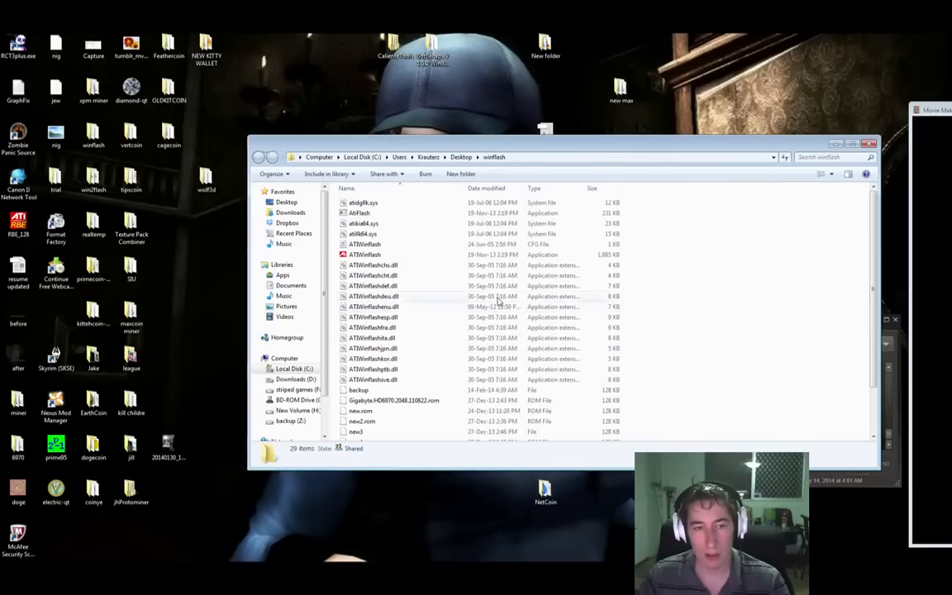
pyautogui.doubleClick(405, 255)
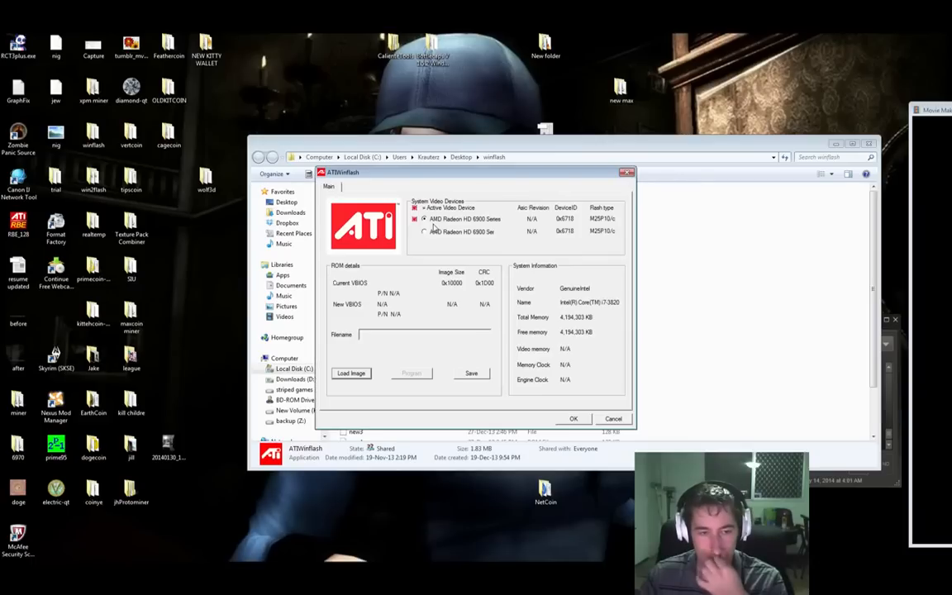
pyautogui.click(351, 374)
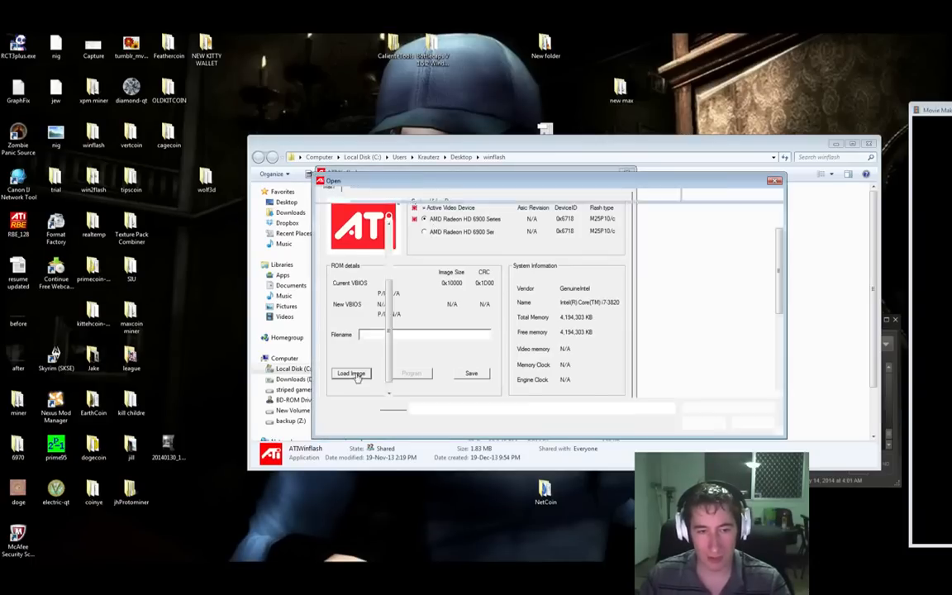
pyautogui.scroll(-5, 698, 267)
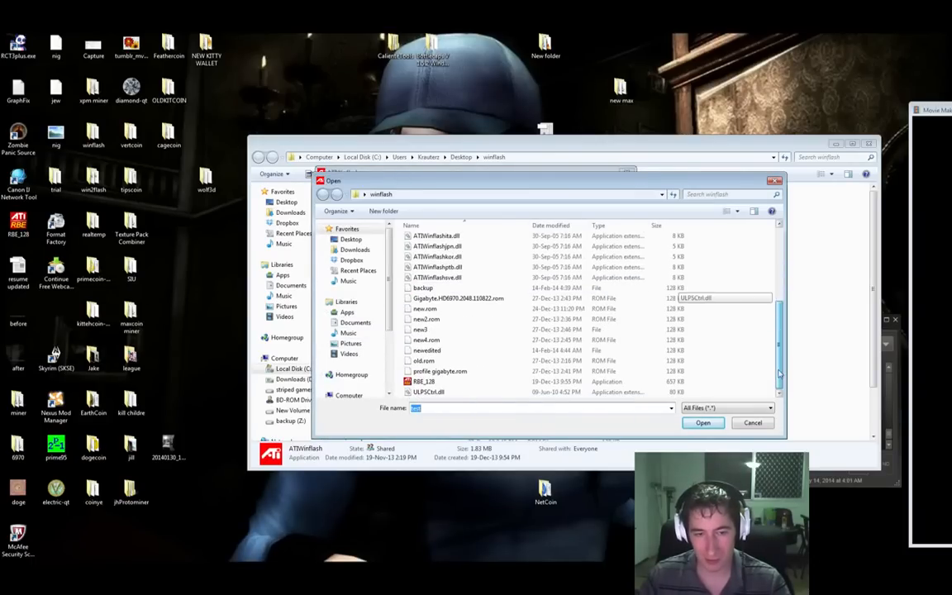
pyautogui.doubleClick(426, 349)
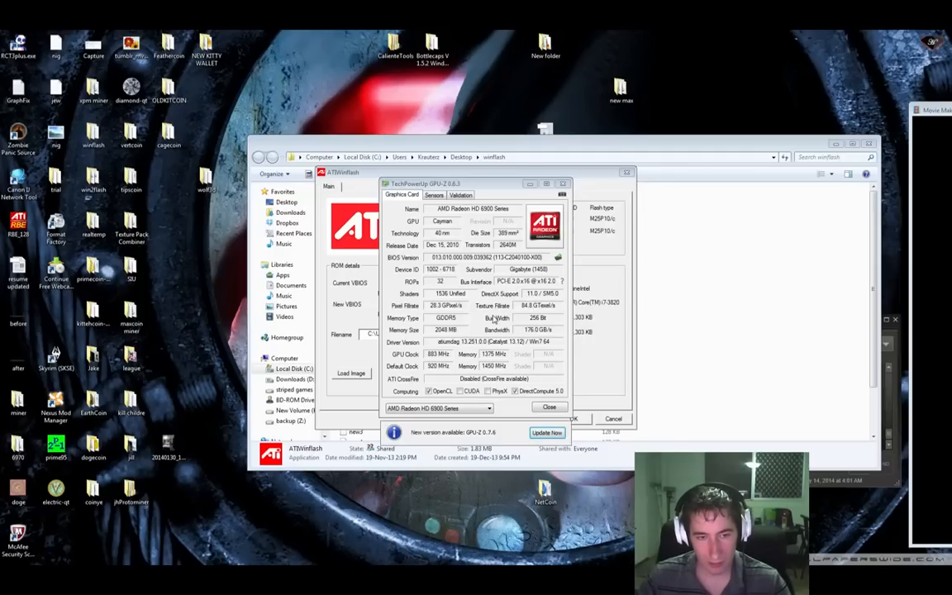
# Step: Compare GPU-Z's 883/1375 MHz clocks with 920/1450 MHz defaults, then show the Video BIOS Collection
pyautogui.click(437, 274)
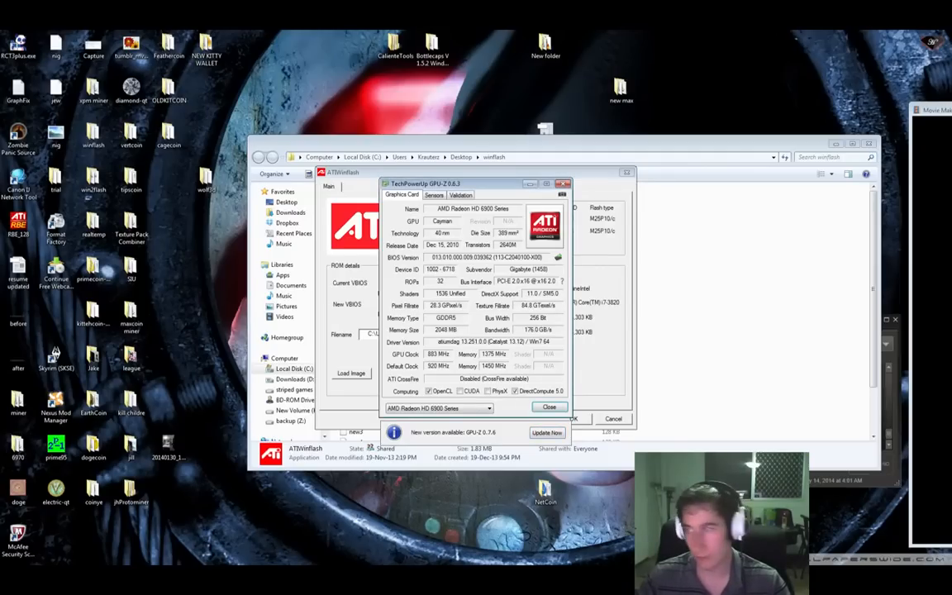
pyautogui.moveTo(951, 73); pyautogui.dragTo(860, 2)
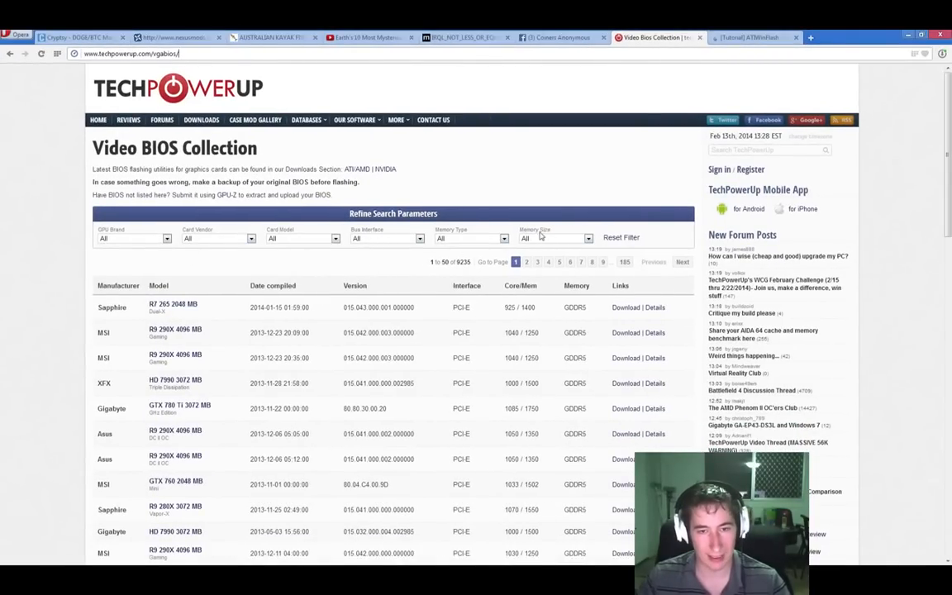
# Step: Filter the Video BIOS Collection to ATI HD 6970 BIOSes
pyautogui.click(166, 239)
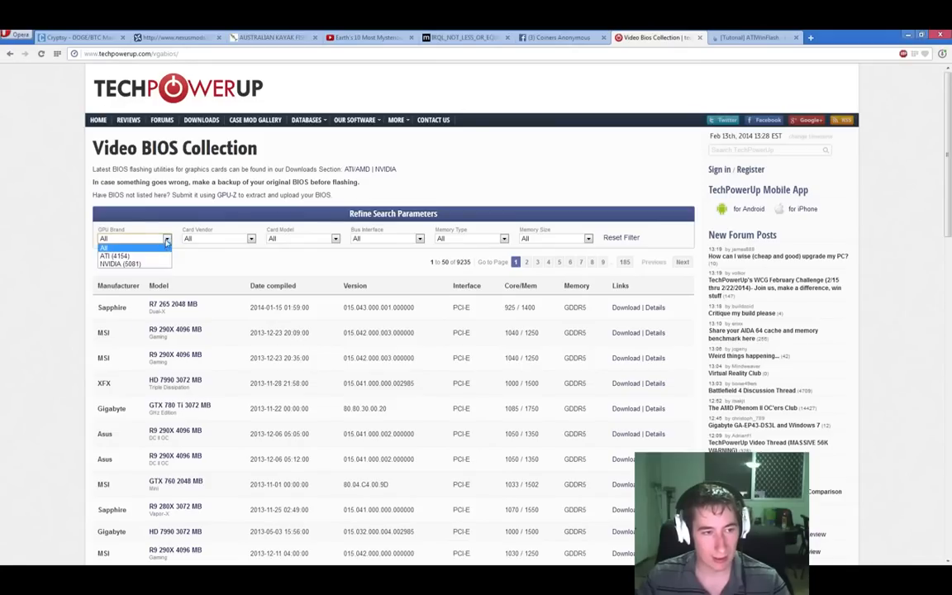
pyautogui.click(114, 257)
pyautogui.click(251, 239)
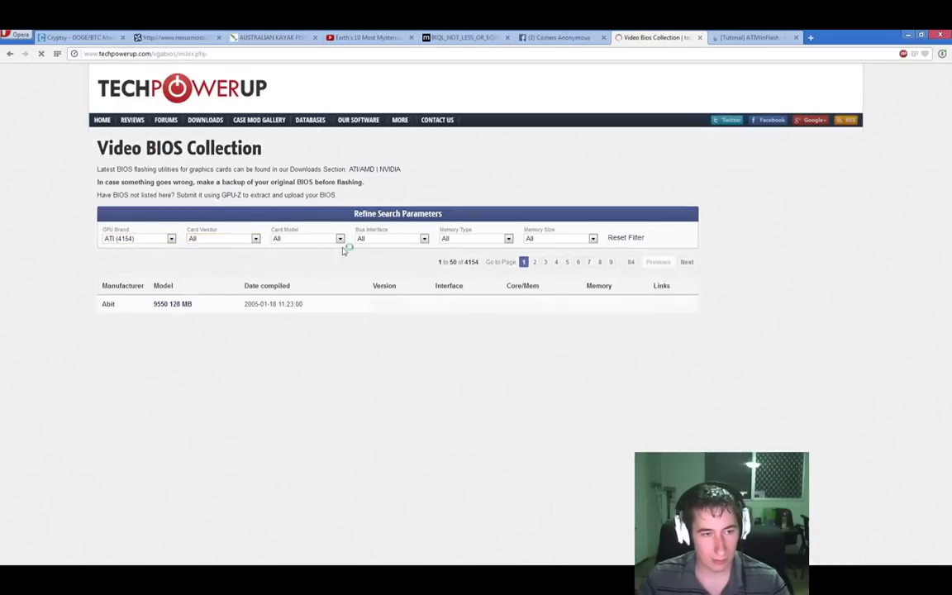
pyautogui.click(336, 239)
pyautogui.scroll(-10, 310, 306)
pyautogui.scroll(-6, 315, 330)
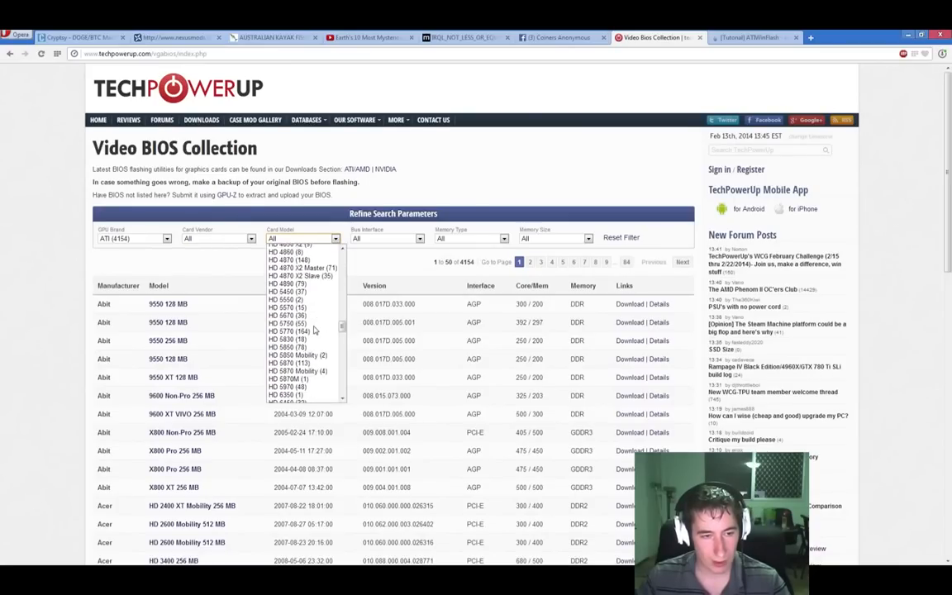
pyautogui.scroll(-2, 296, 397)
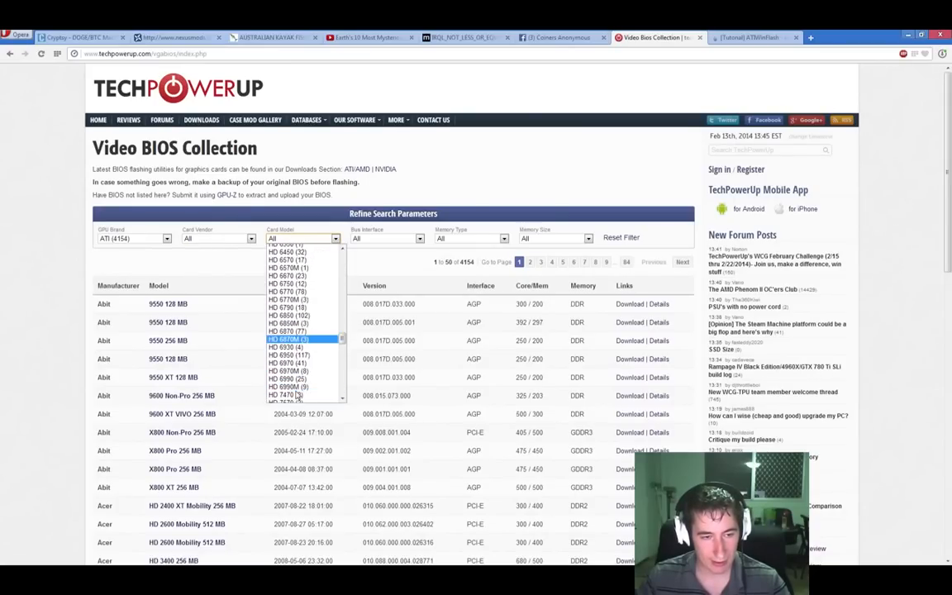
pyautogui.click(297, 364)
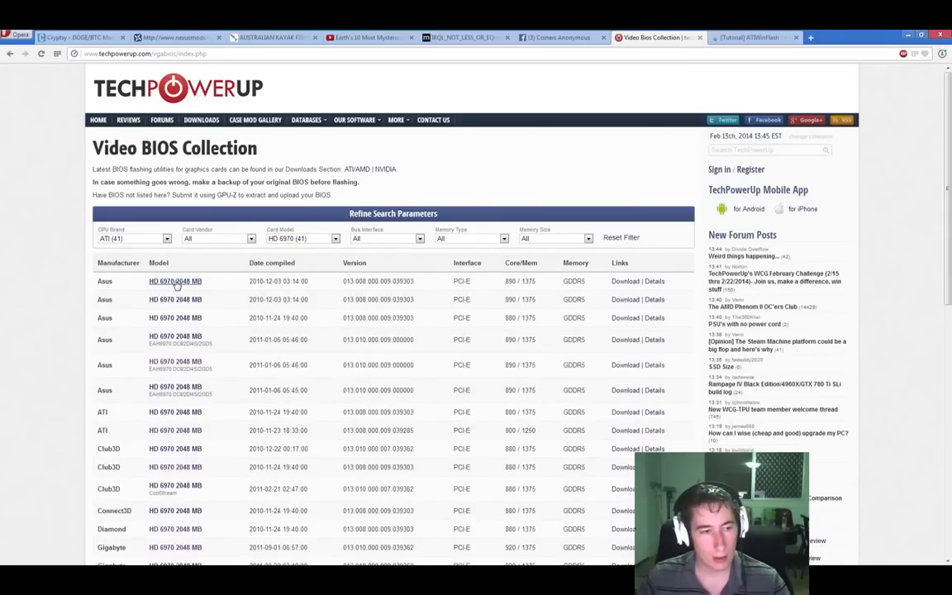
pyautogui.scroll(-2, 173, 388)
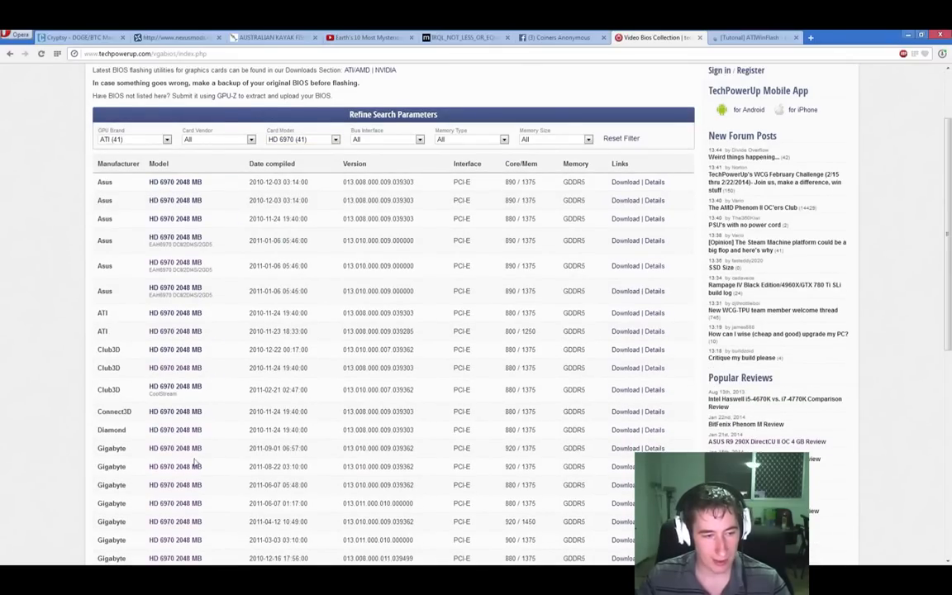
# Step: Open the Gigabyte HD 6970 2048 MB BIOS page and highlight its Device Id 1002 6718
pyautogui.click(188, 450)
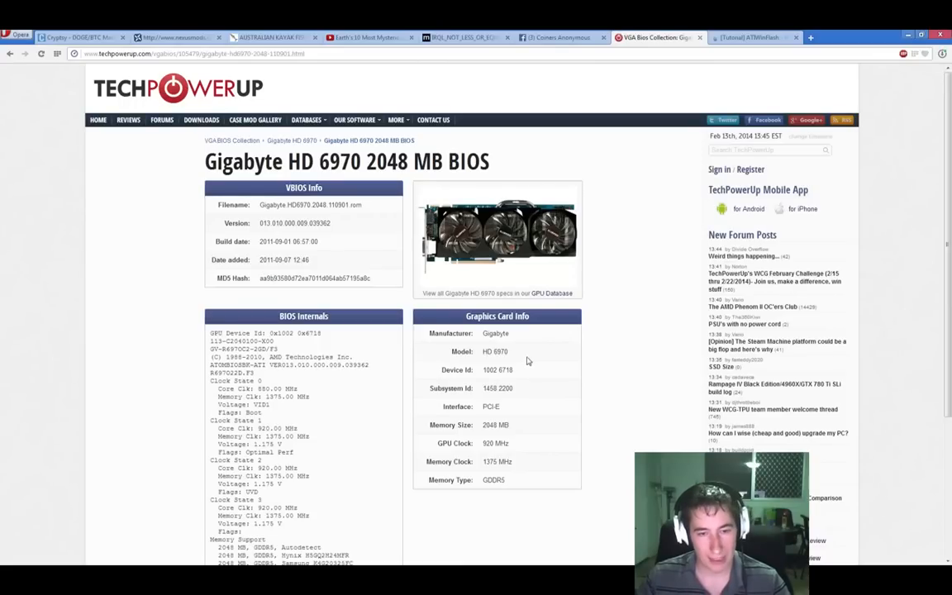
pyautogui.moveTo(519, 370); pyautogui.dragTo(458, 371)
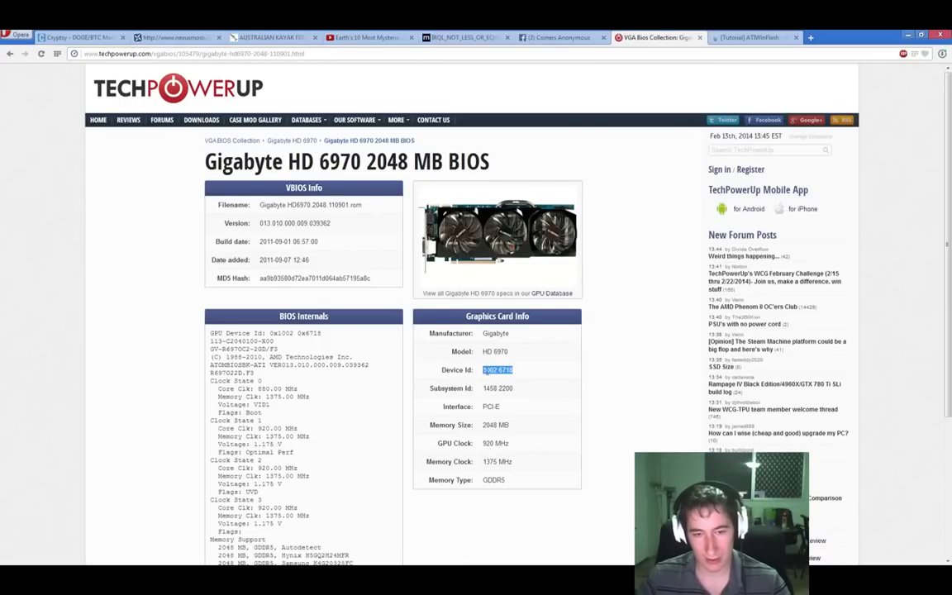
pyautogui.moveTo(756, 31); pyautogui.dragTo(951, 116)
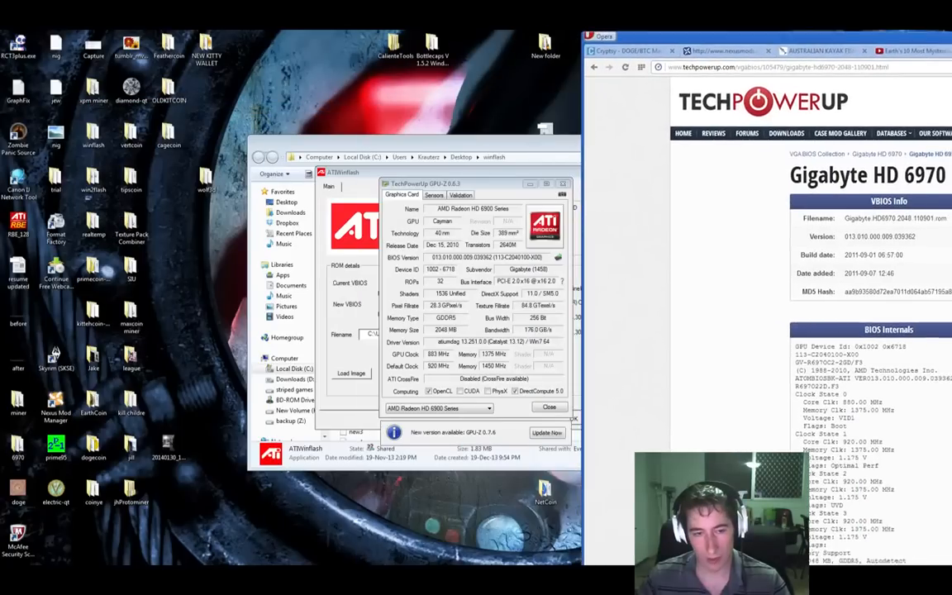
# Step: Match GPU-Z's device ID 1002-6718 against the BIOS page, then minimize Opera
pyautogui.moveTo(494, 186); pyautogui.dragTo(367, 172)
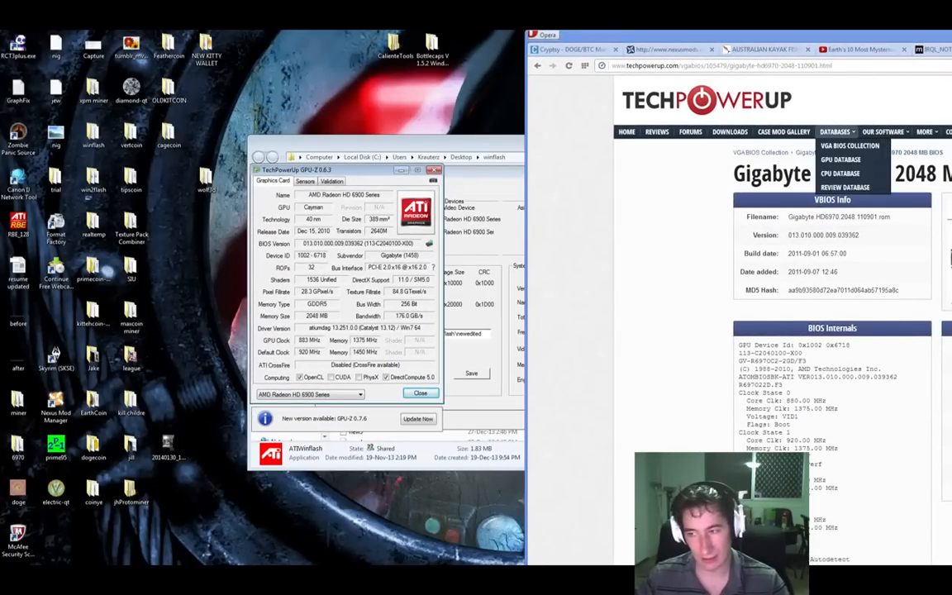
pyautogui.moveTo(951, 38); pyautogui.dragTo(839, 33)
pyautogui.moveTo(517, 379); pyautogui.dragTo(478, 382)
pyautogui.moveTo(842, 34); pyautogui.dragTo(951, 90)
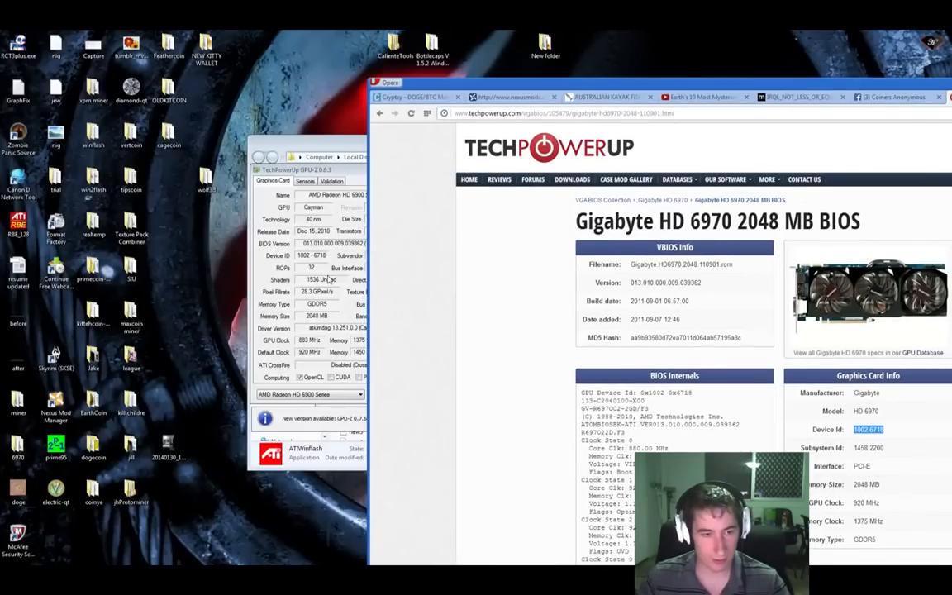
pyautogui.click(283, 240)
pyautogui.moveTo(951, 90); pyautogui.dragTo(762, 52)
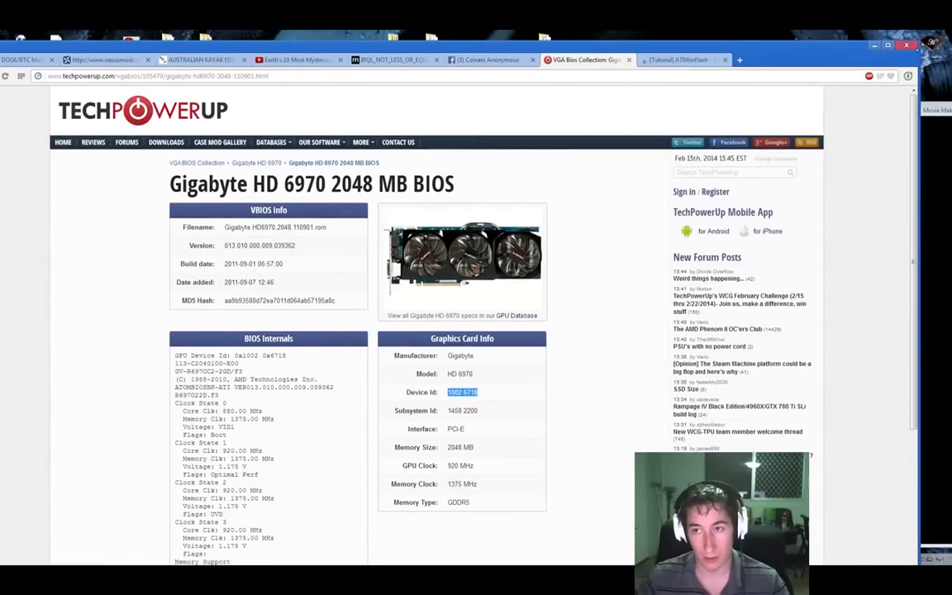
pyautogui.click(875, 45)
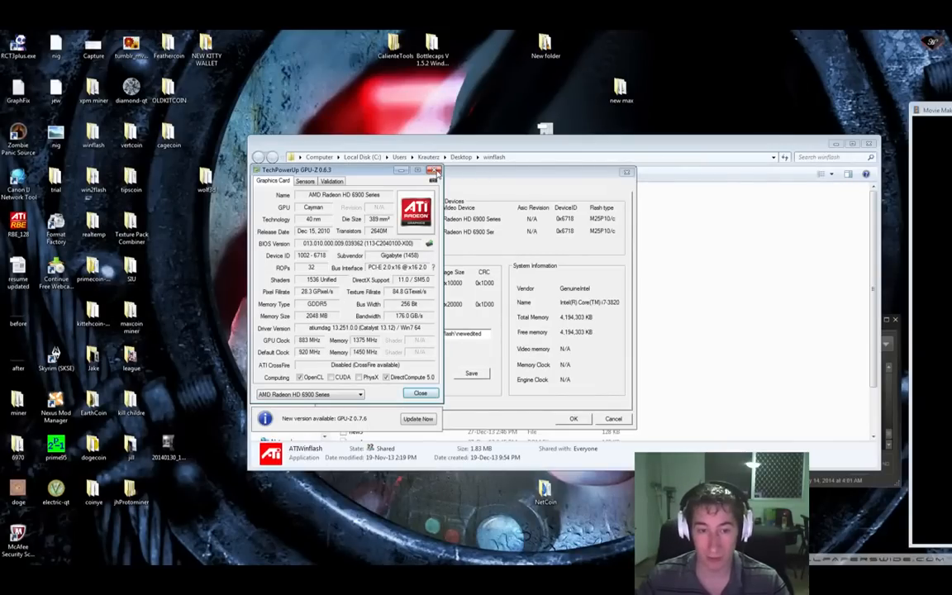
# Step: Close GPU-Z, cancel ATIWinflash without flashing, and launch an administrator command prompt
pyautogui.click(434, 171)
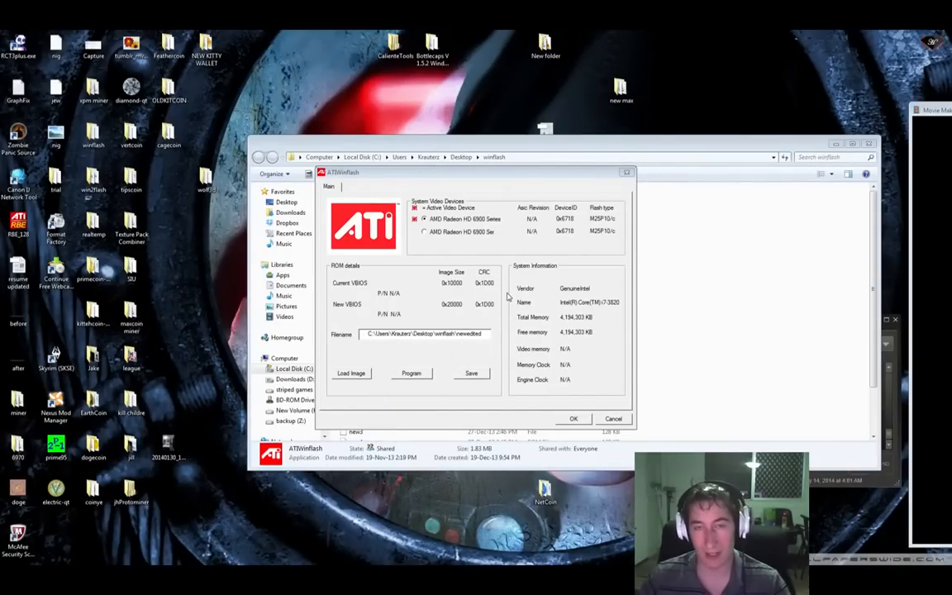
pyautogui.click(624, 421)
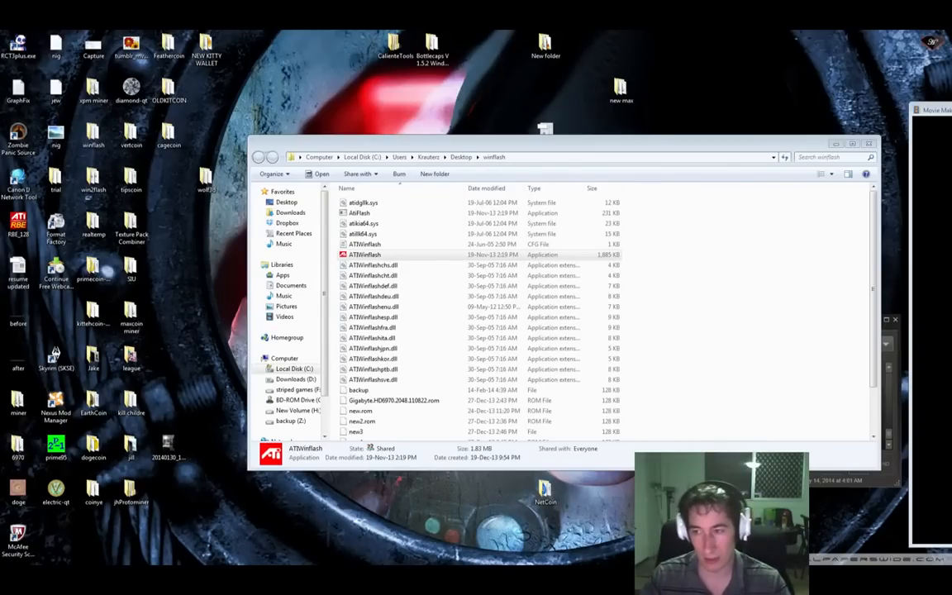
pyautogui.press('Return')
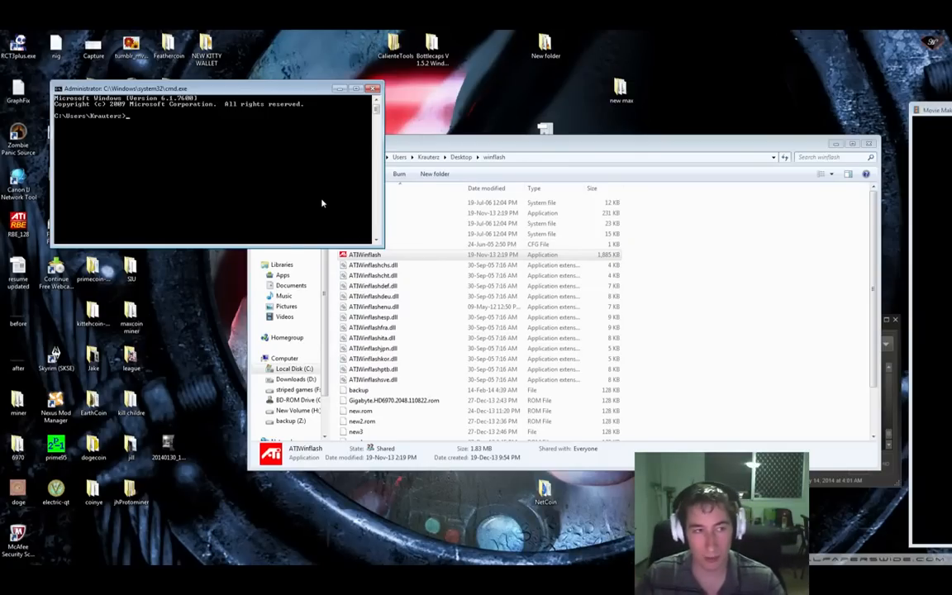
# Step: Change the command prompt's directory to the winflash folder path copied from Explorer
pyautogui.click(513, 153)
pyautogui.click(549, 155)
pyautogui.press('cmd+c')
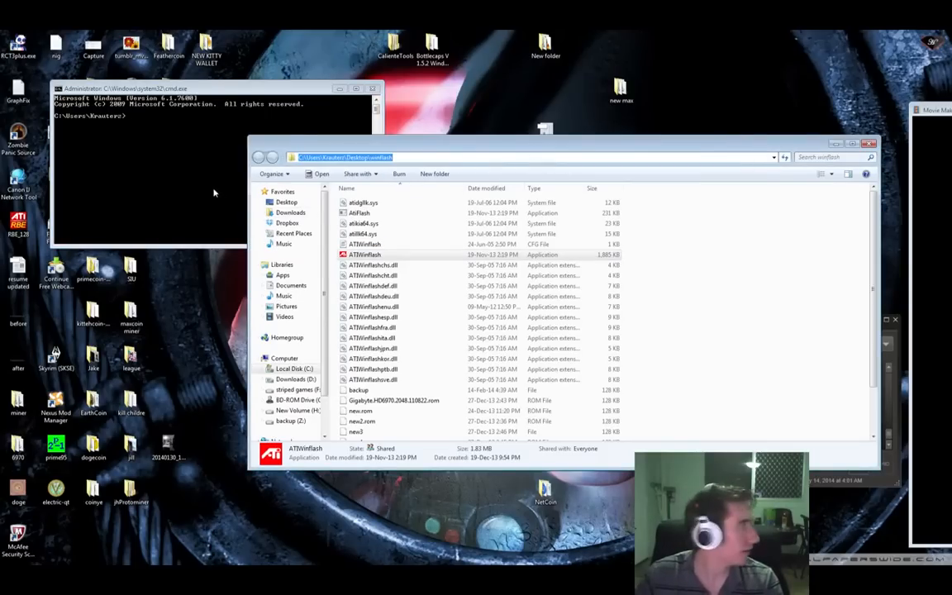
pyautogui.click(172, 174)
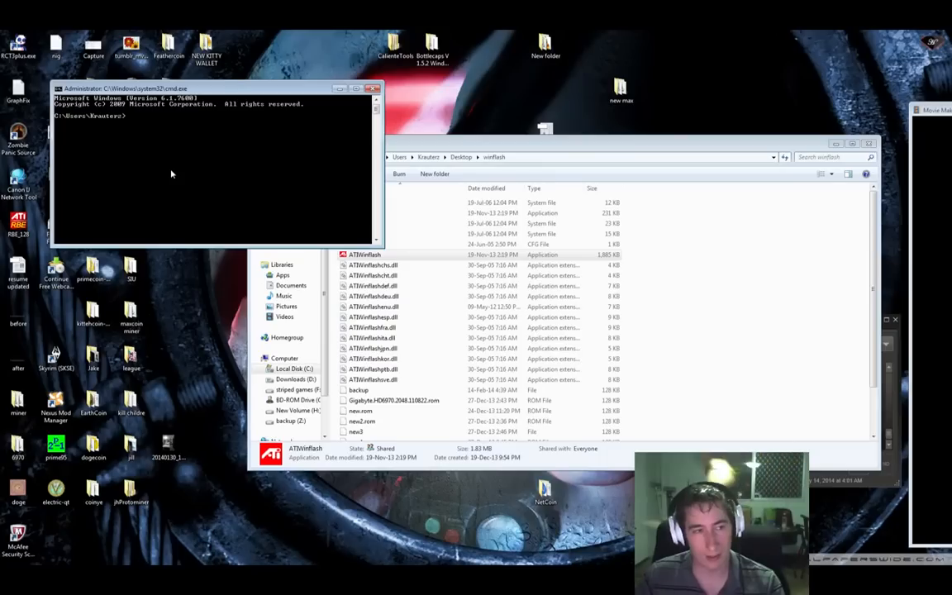
pyautogui.write('cd')
pyautogui.rightClick(154, 151)
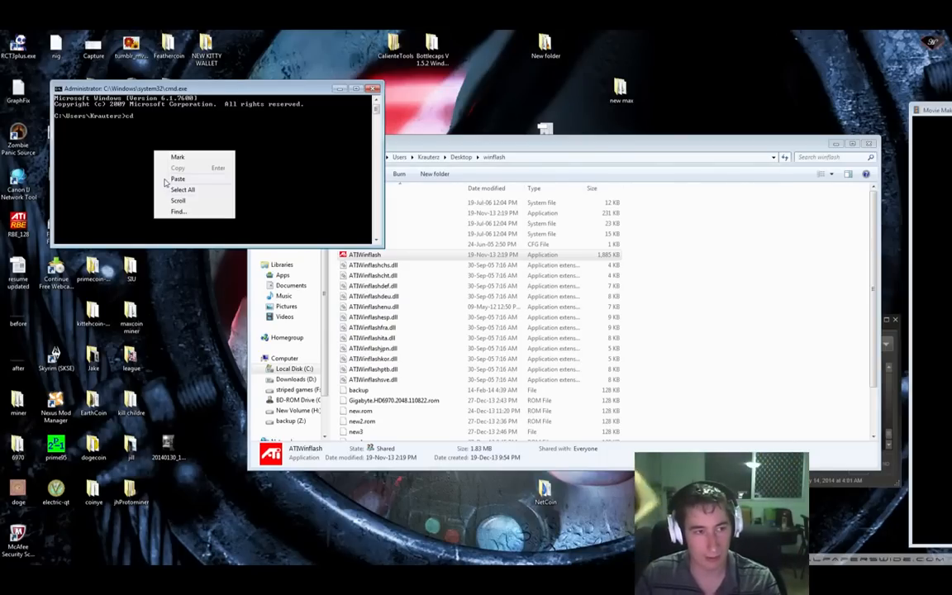
pyautogui.click(177, 179)
pyautogui.press('Return')
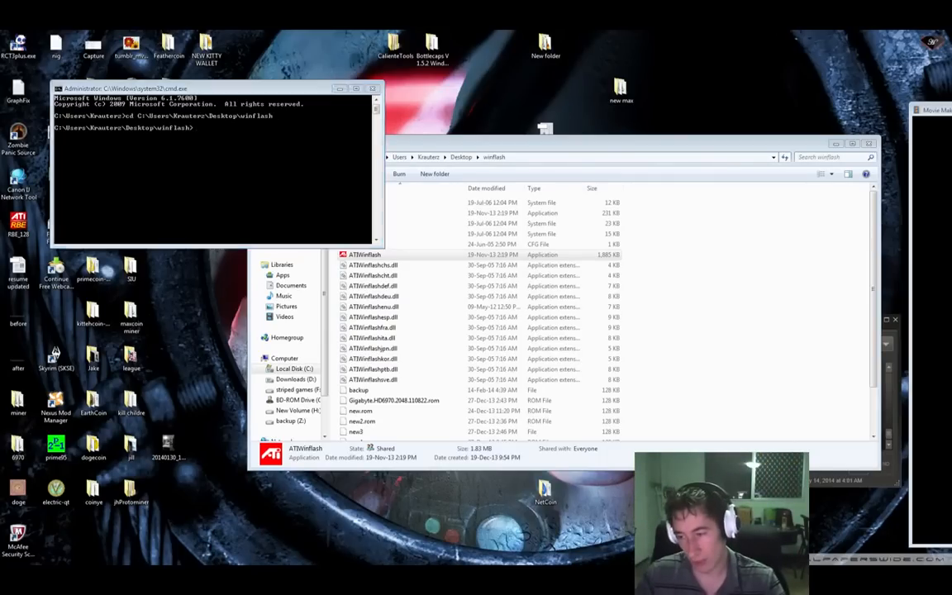
# Step: Enter the flash command 'atiwinflash -f -p 0 newedited.rom' in the command prompt
pyautogui.hotkey('alt', 'Tab')
pyautogui.moveTo(624, 49); pyautogui.dragTo(951, 41)
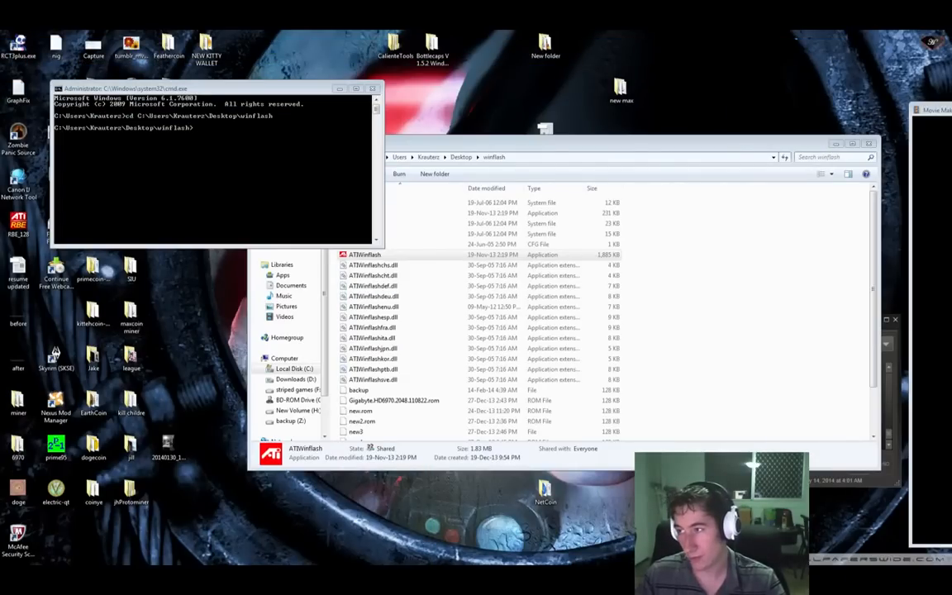
pyautogui.click(254, 155)
pyautogui.write('atiwinflash')
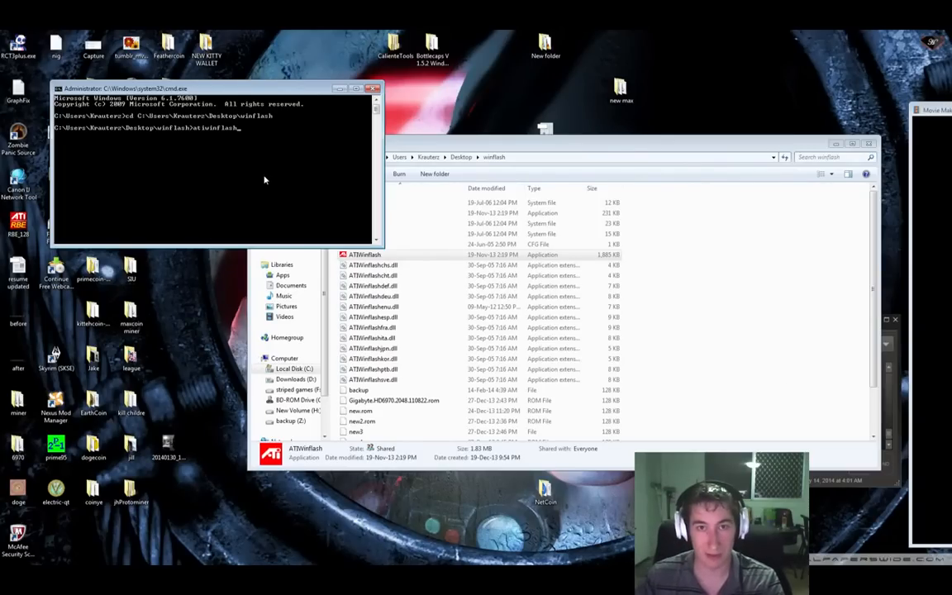
pyautogui.write('-f ')
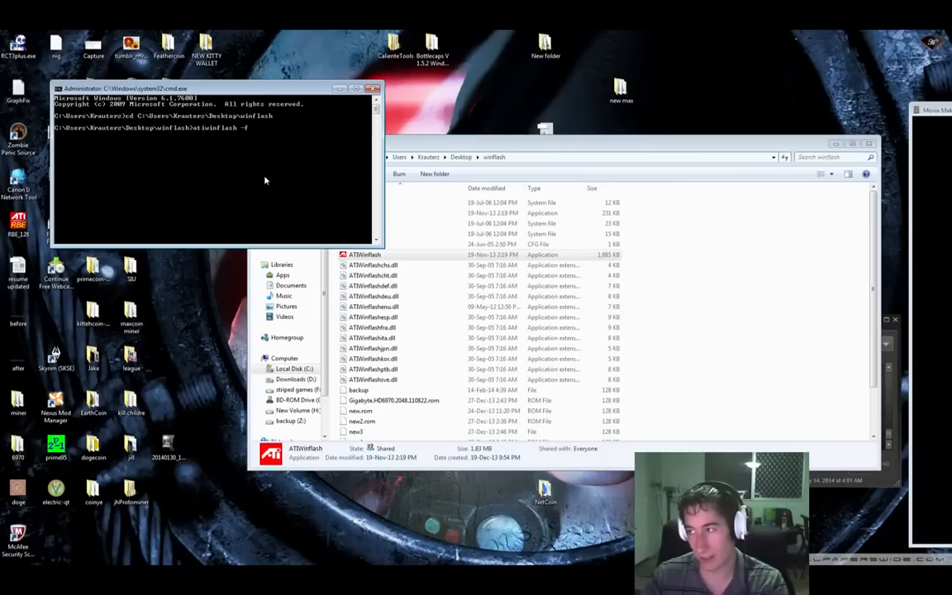
pyautogui.write('i')
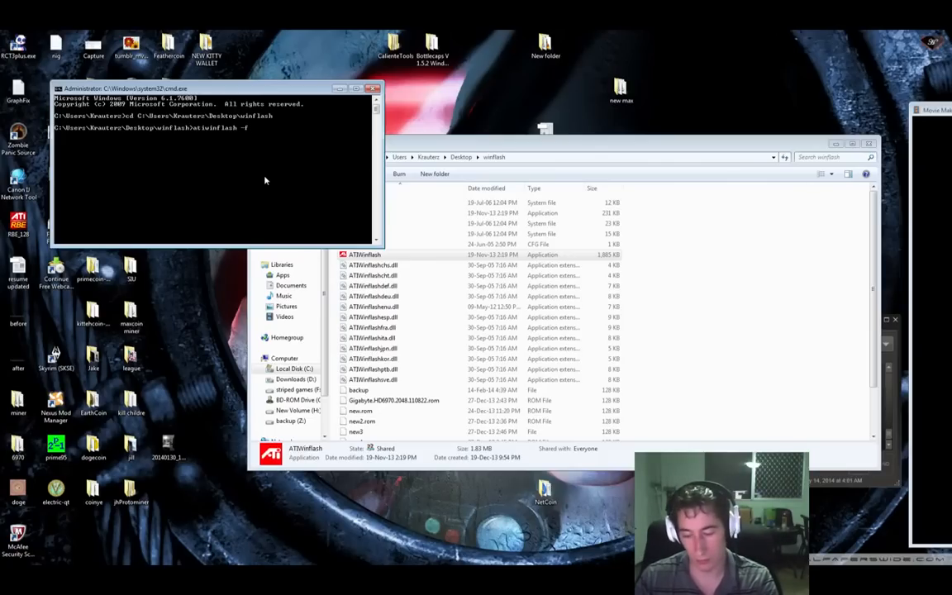
pyautogui.write('-p 0')
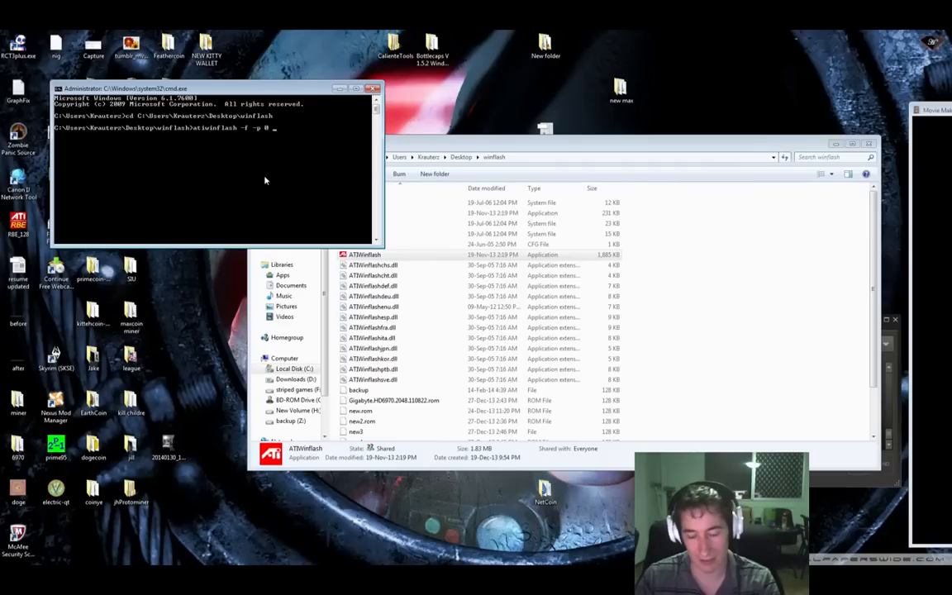
pyautogui.write('newedit')
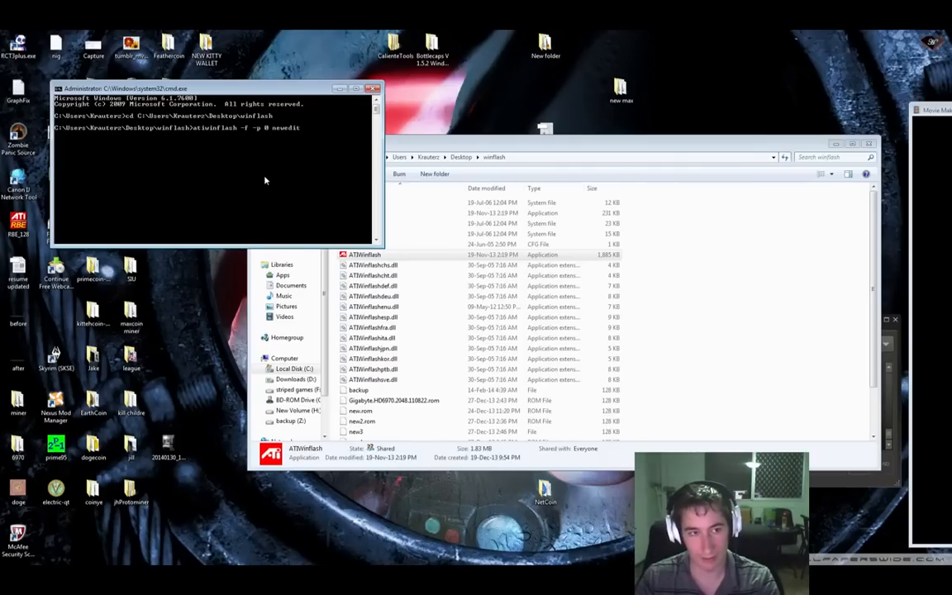
pyautogui.write('ed.rom')
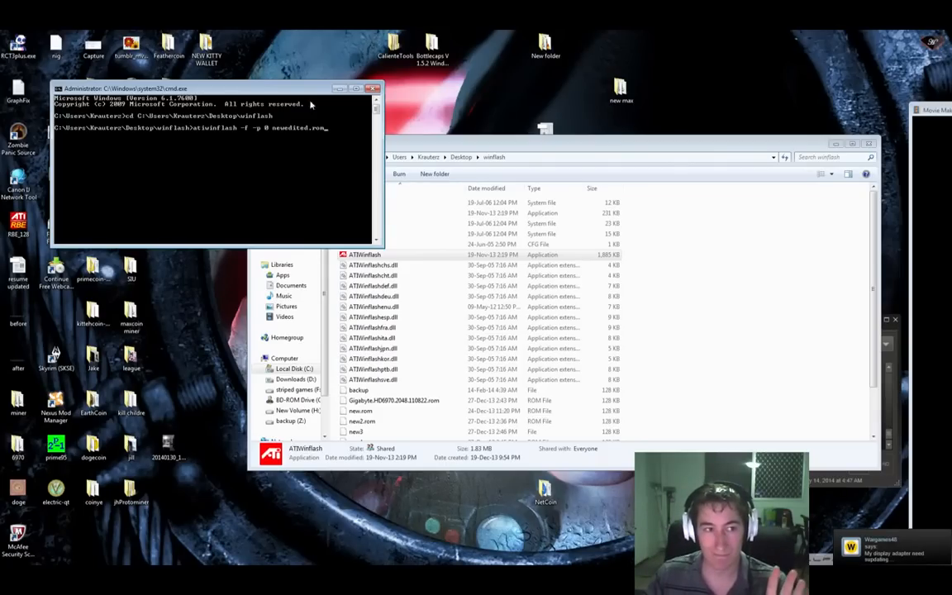
# Step: Close the Command Prompt window, then bring the chat window forward
pyautogui.click(373, 89)
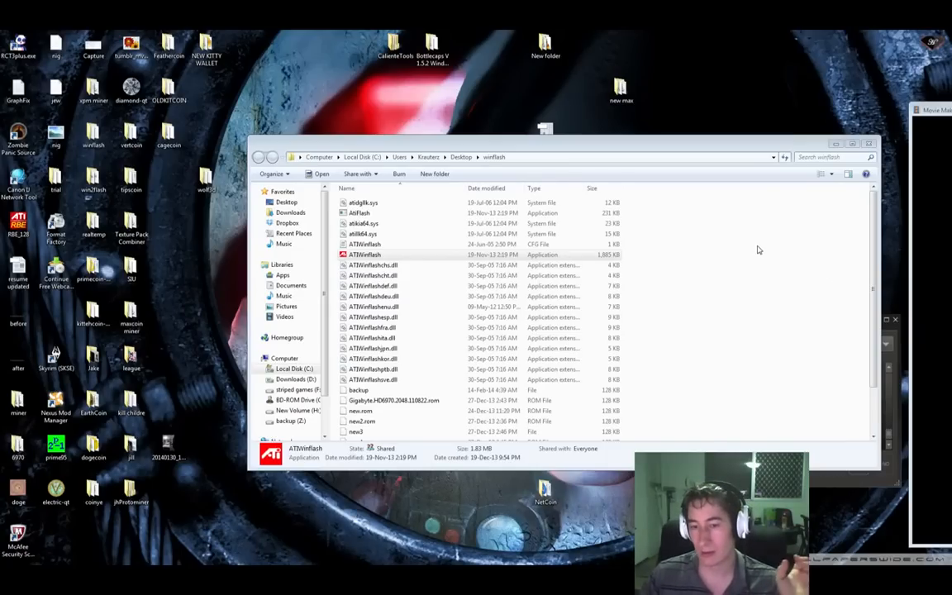
pyautogui.click(842, 482)
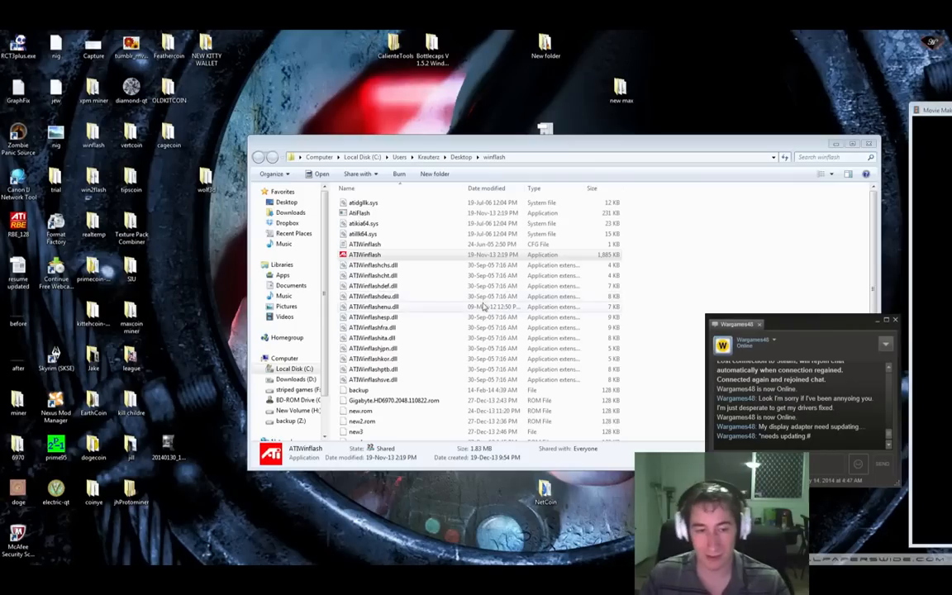
pyautogui.click(385, 389)
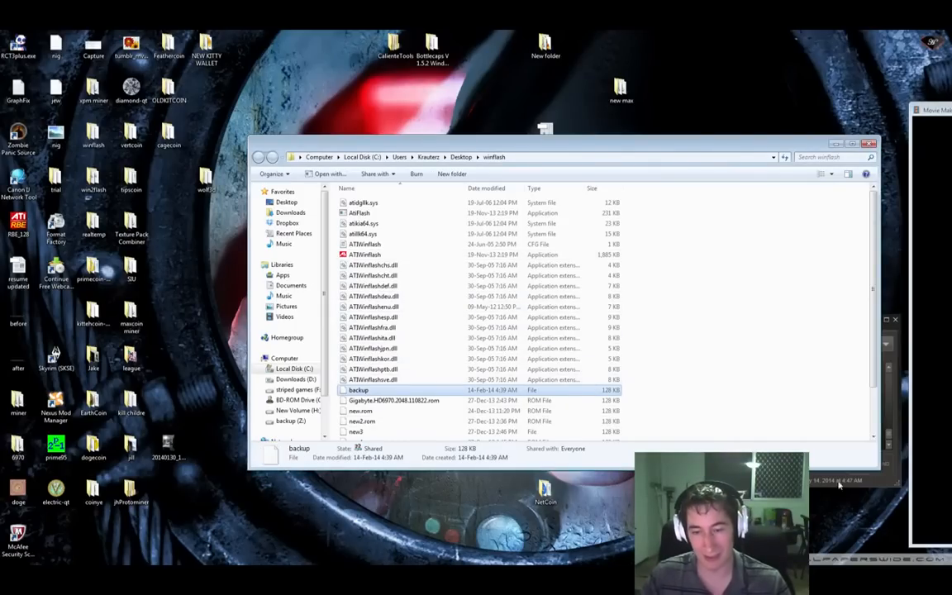
pyautogui.click(824, 483)
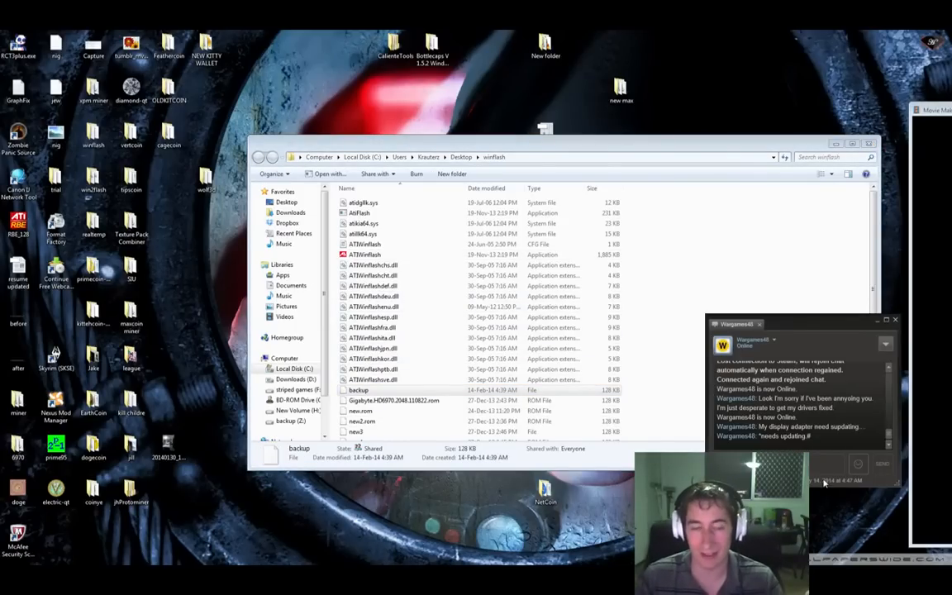